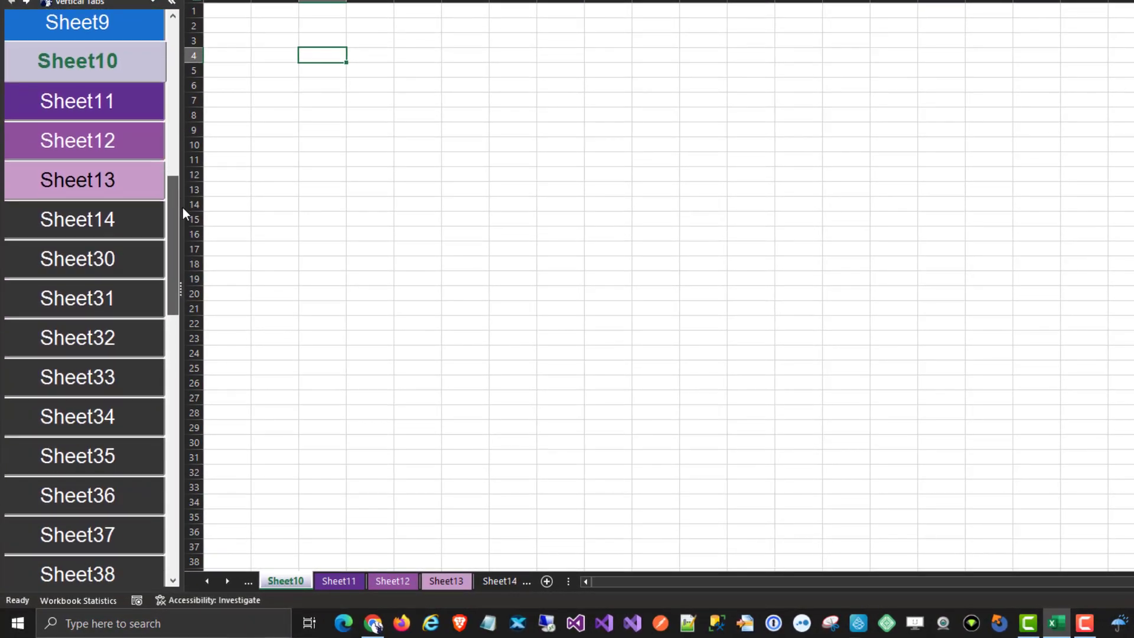
pyautogui.moveTo(183, 207)
pyautogui.mouseDown()
pyautogui.moveTo(187, 245)
pyautogui.moveTo(182, 120)
pyautogui.mouseUp()
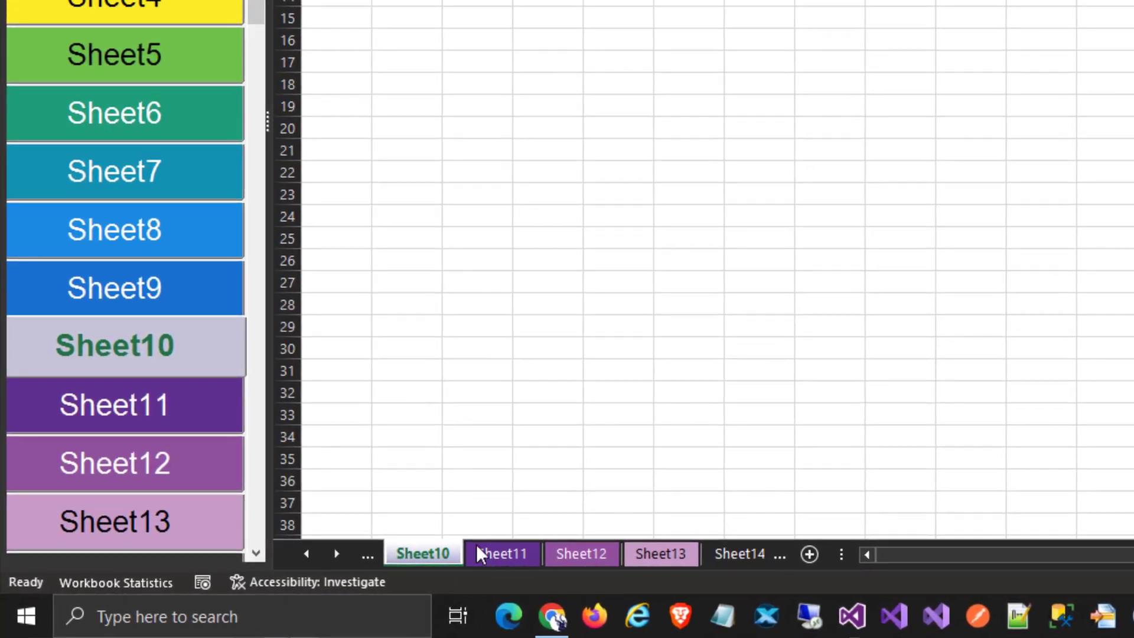
# Scroll to the later sheets and visit Sheet30, Sheet31 and Sheet32.
pyautogui.click(335, 553)
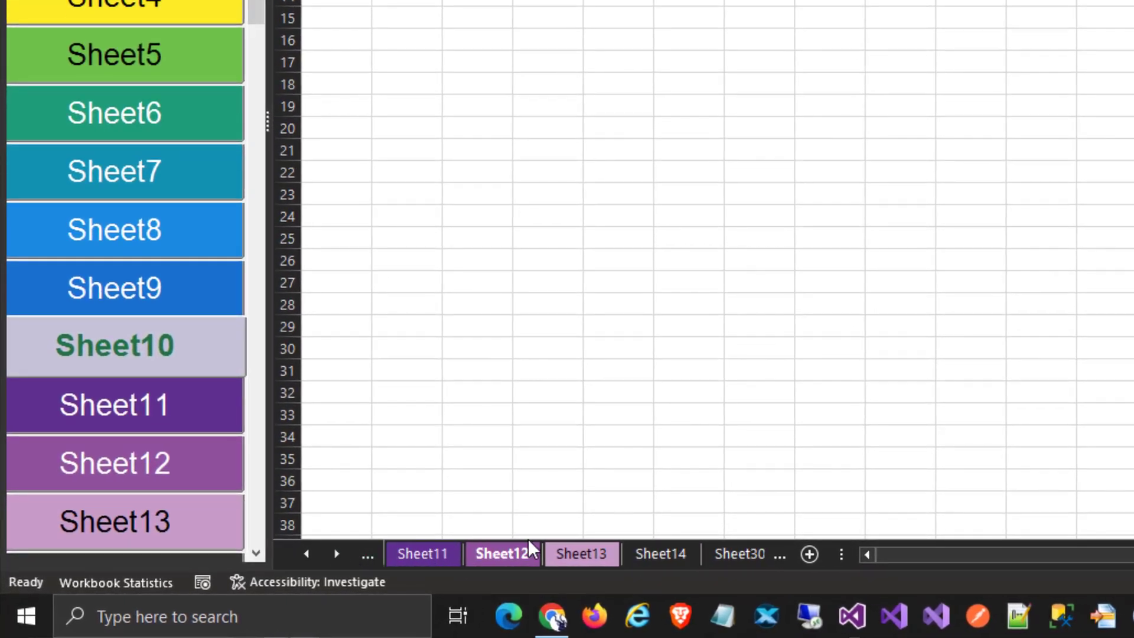
pyautogui.click(733, 554)
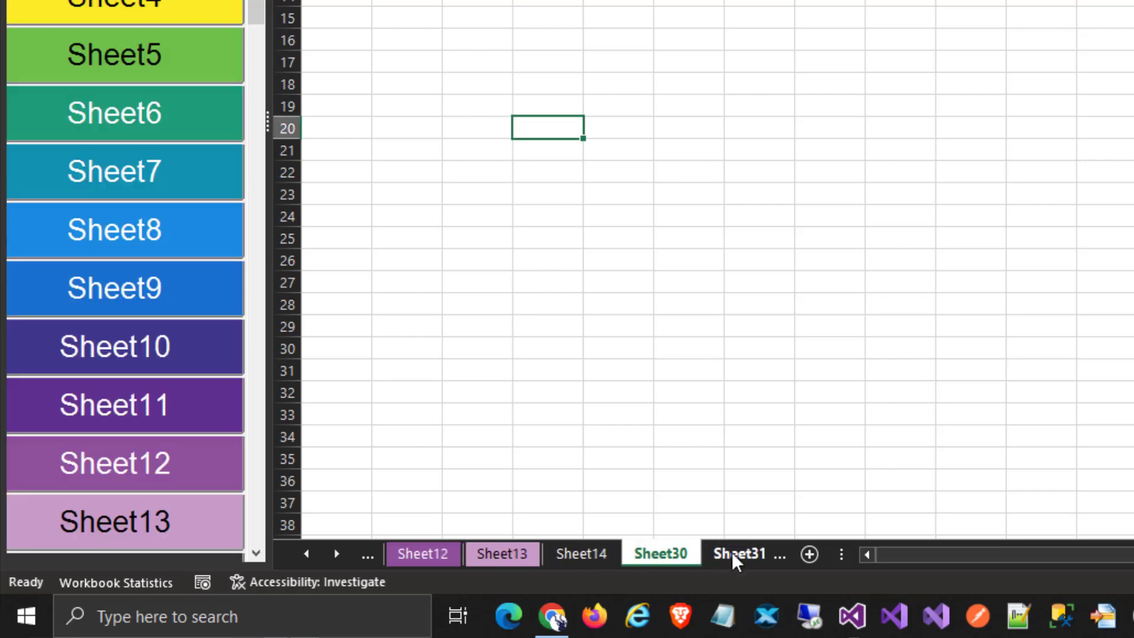
pyautogui.click(735, 557)
pyautogui.click(736, 557)
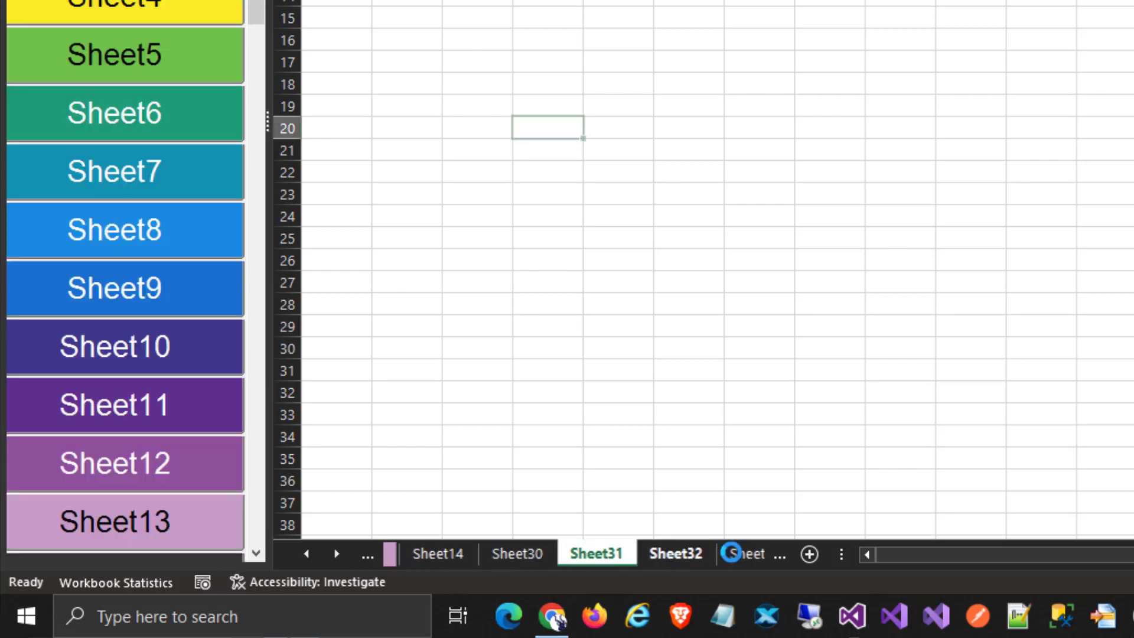
# Scroll back, step through Sheet4 and Sheet5 to Sheet6, and select cell C11.
pyautogui.click(308, 551)
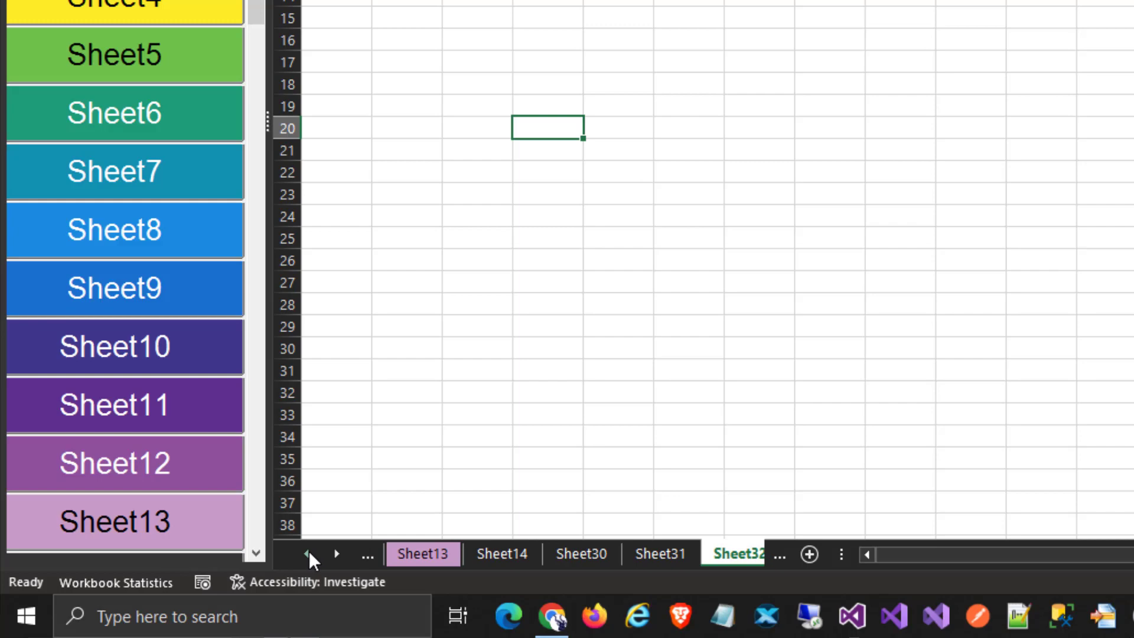
pyautogui.click(310, 550)
pyautogui.click(310, 550)
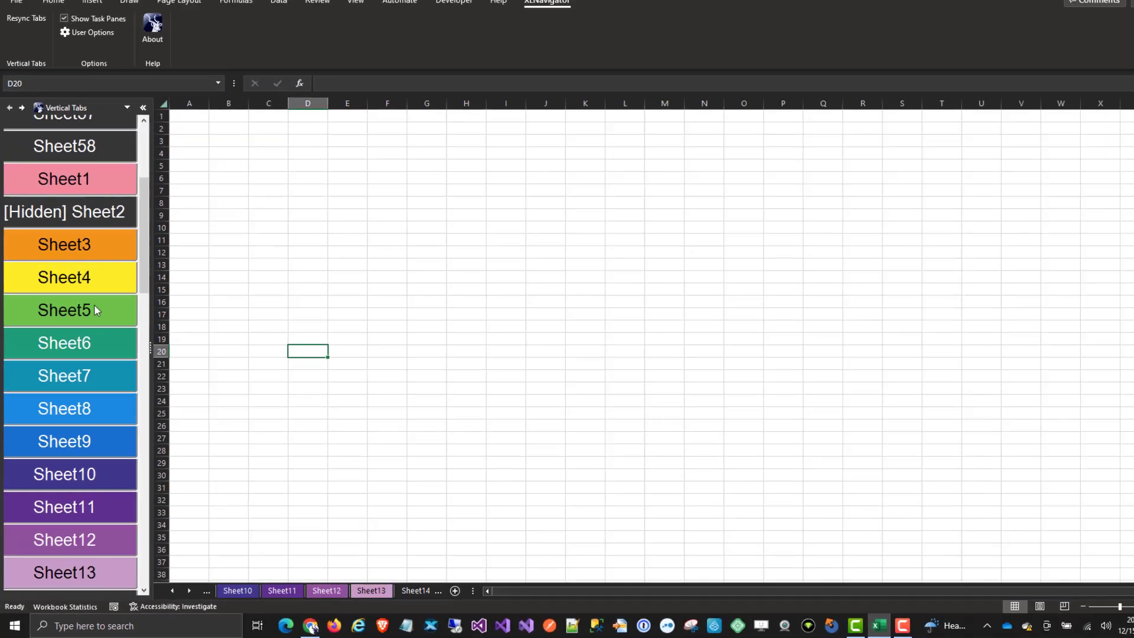
pyautogui.click(64, 278)
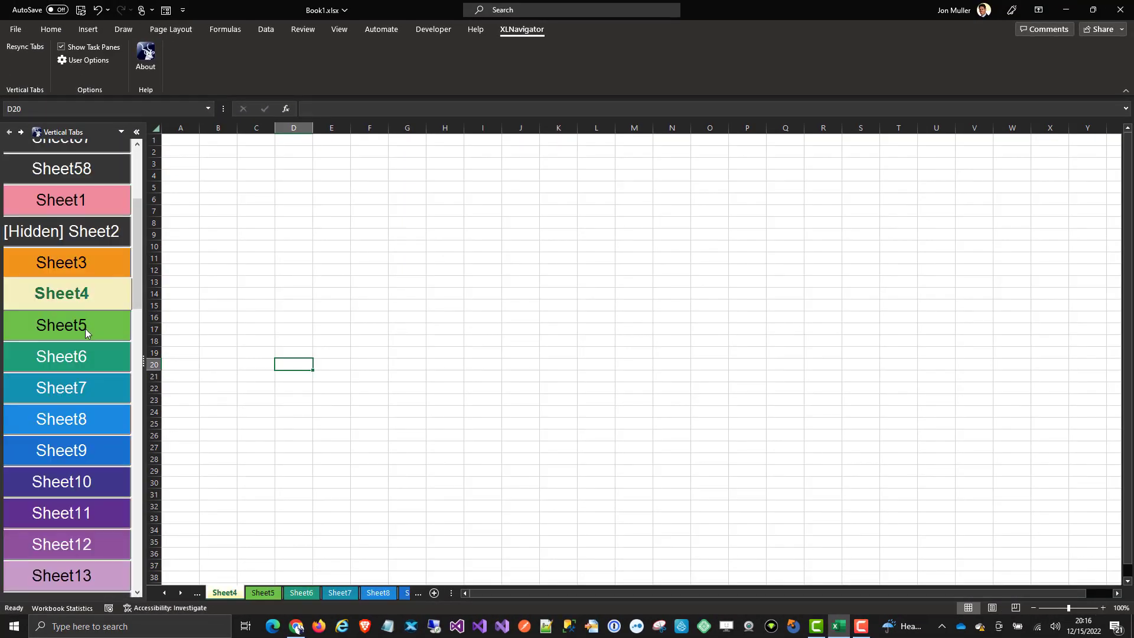
pyautogui.click(86, 331)
pyautogui.click(76, 367)
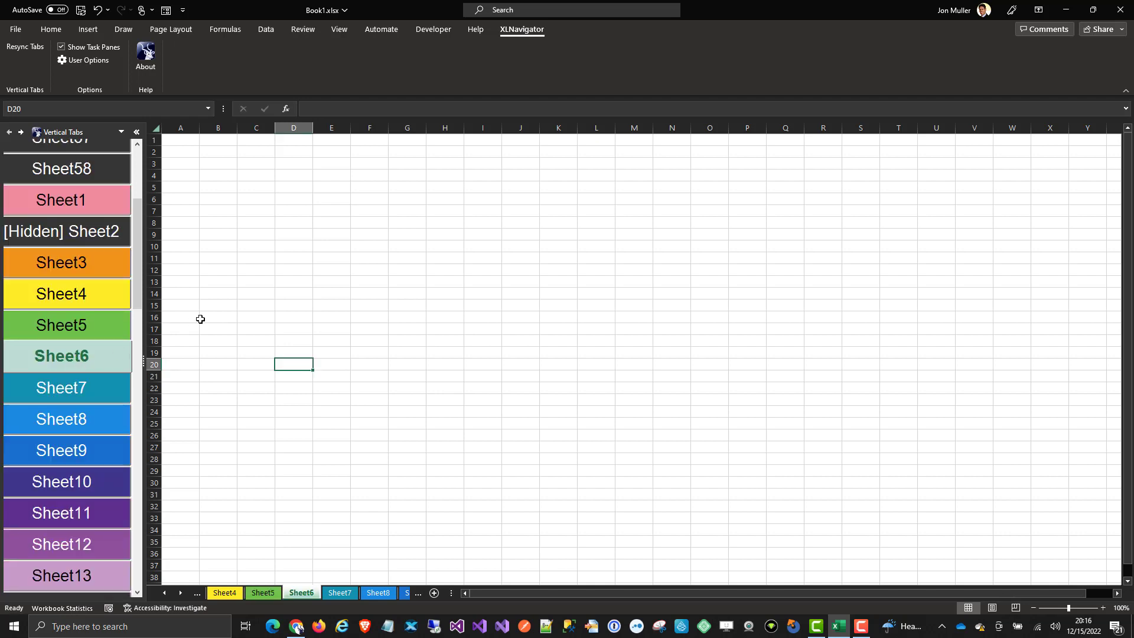
pyautogui.click(265, 254)
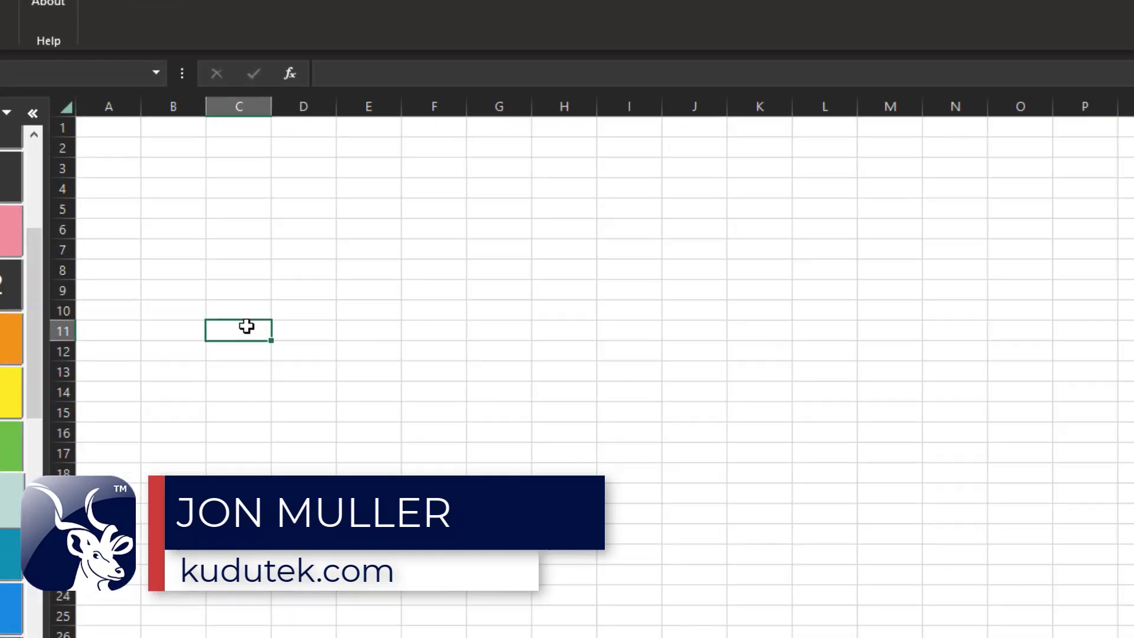
pyautogui.write('easy')
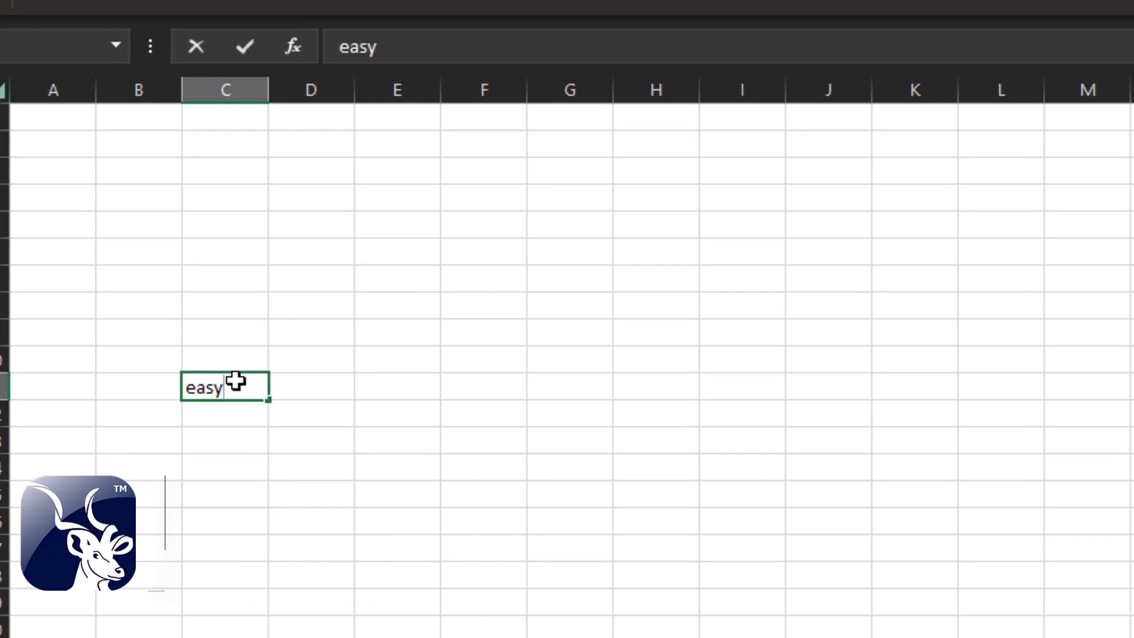
pyautogui.write(' ver')
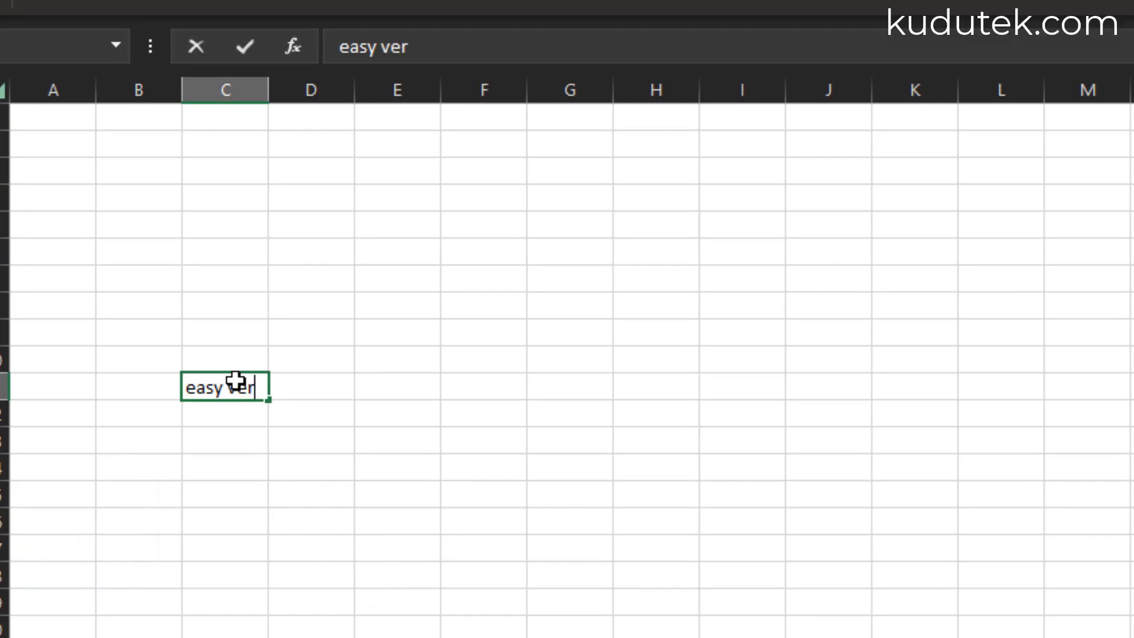
pyautogui.write('tical tabs')
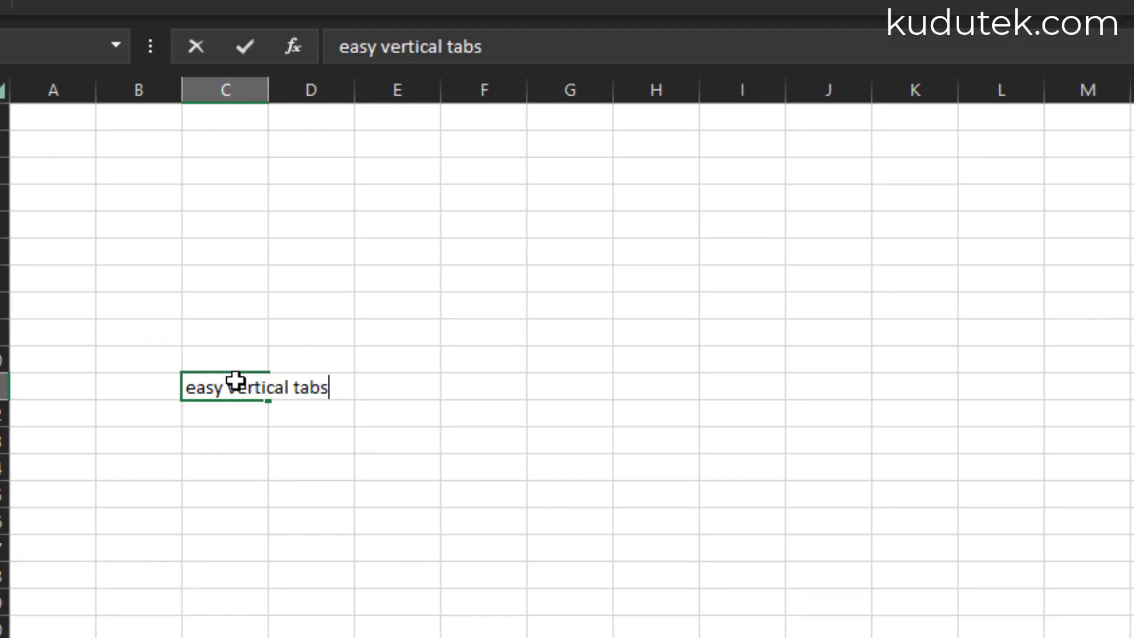
pyautogui.write('!')
# Enter 'easy vertical tabs!' in C11 and 'several benefits!' in C13.
pyautogui.press('Return')
pyautogui.press('Return')
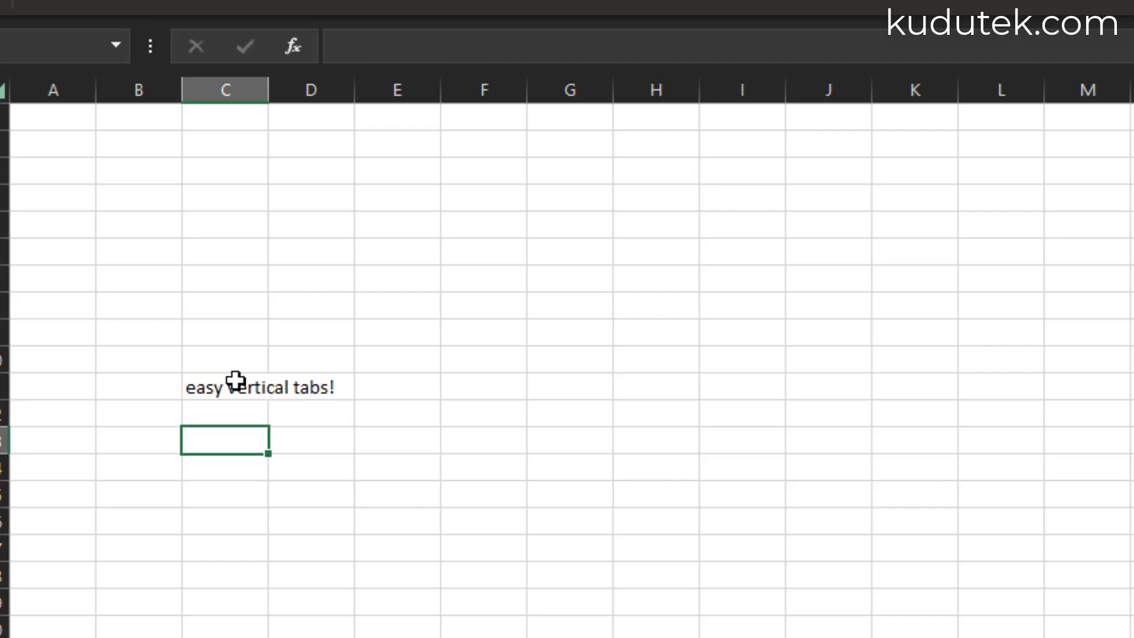
pyautogui.write('sever')
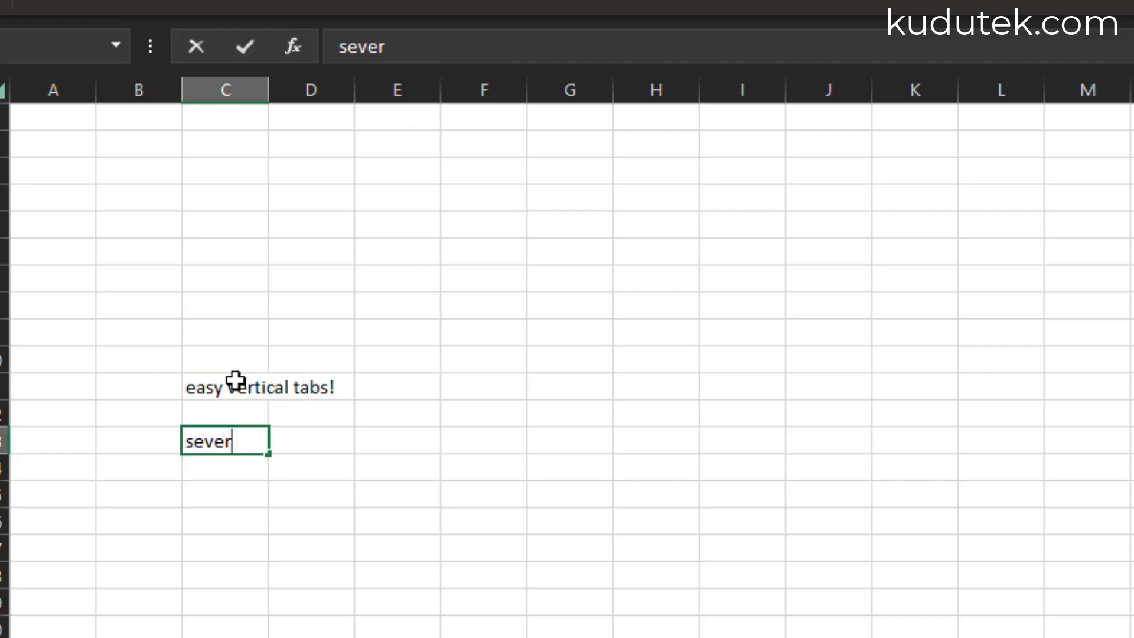
pyautogui.write('al bene')
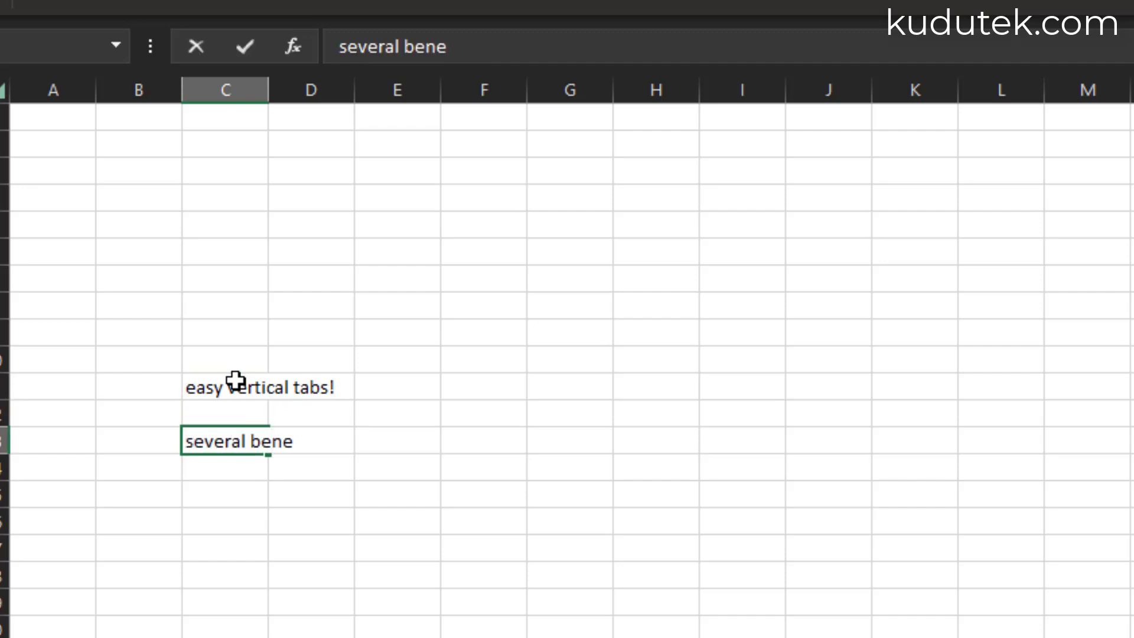
pyautogui.write('fits!')
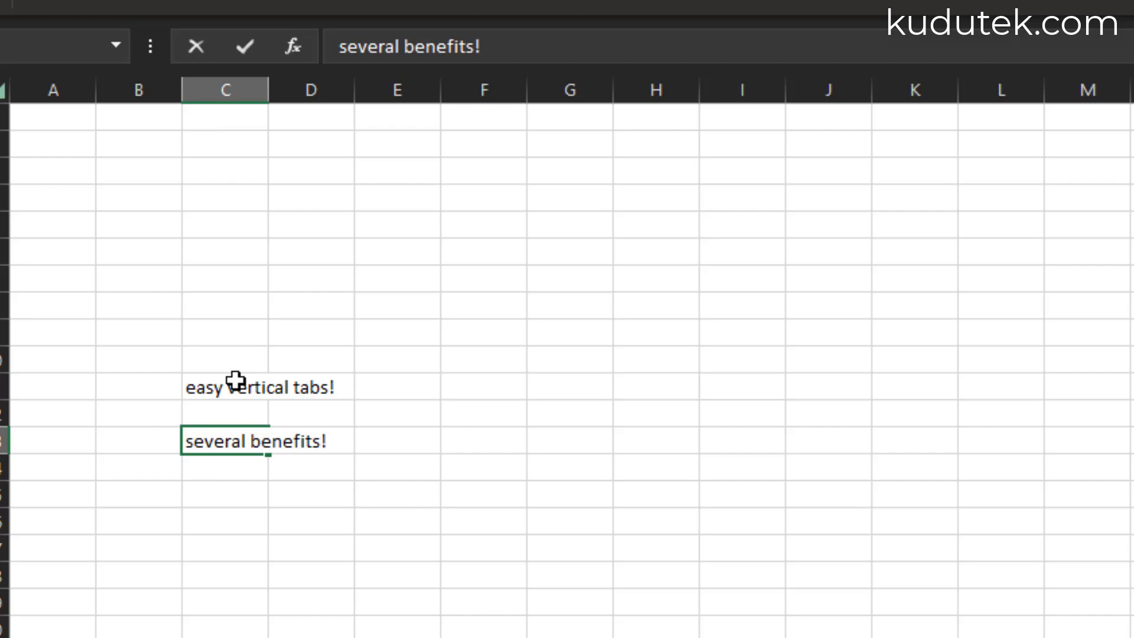
pyautogui.press('Return')
pyautogui.press('Return')
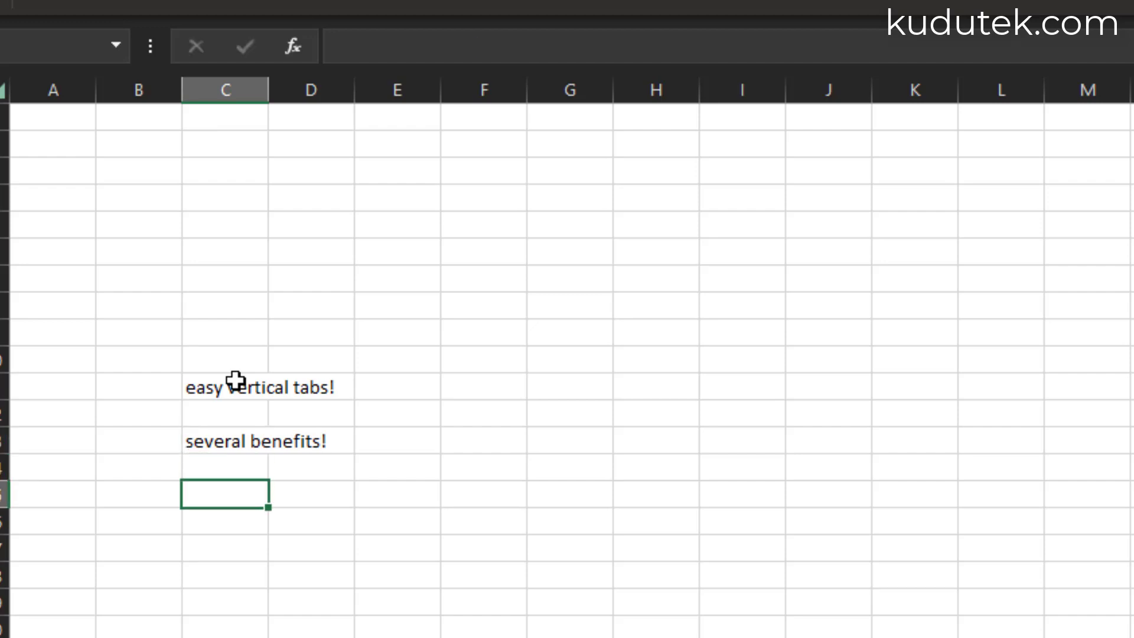
pyautogui.write('XLNa')
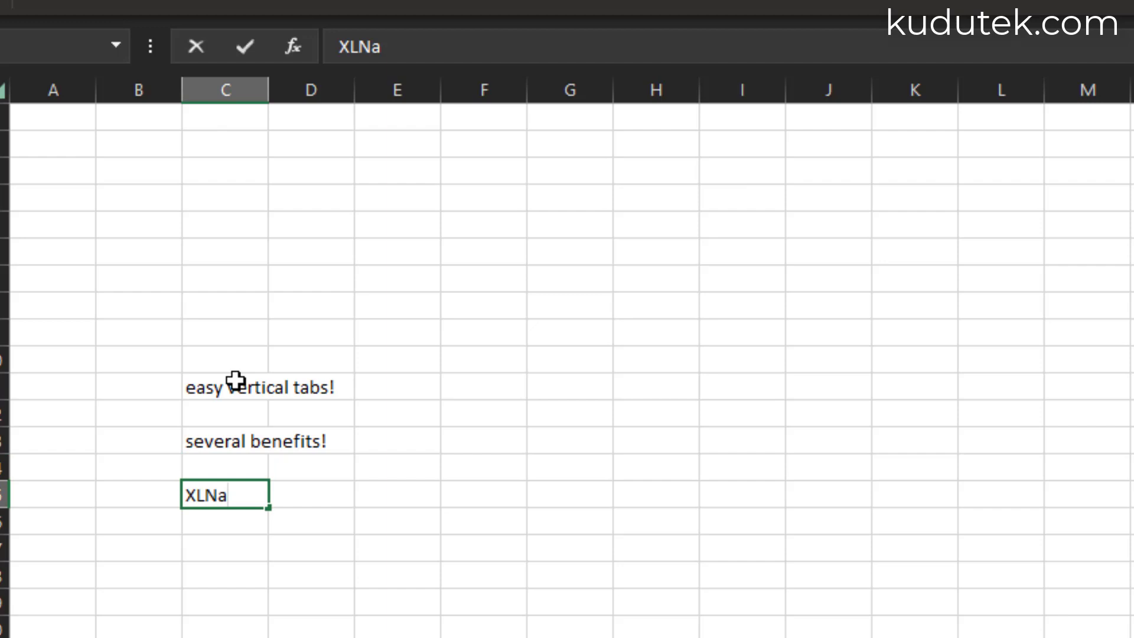
pyautogui.write('vigator')
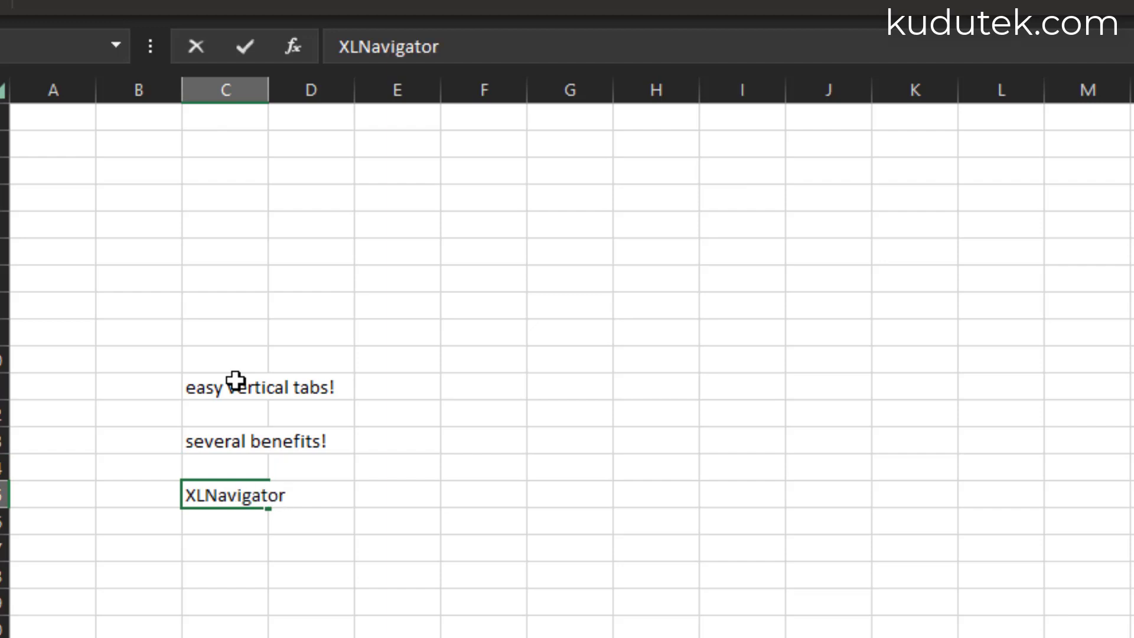
pyautogui.write(' 1.0.')
pyautogui.write('58 ')
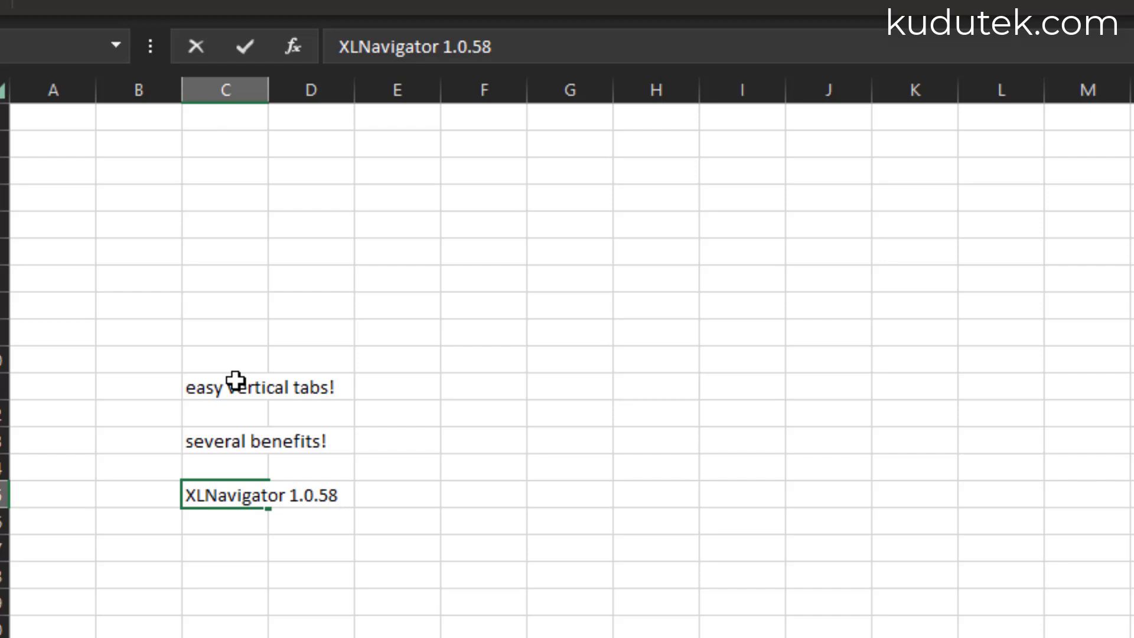
pyautogui.write(' color opti')
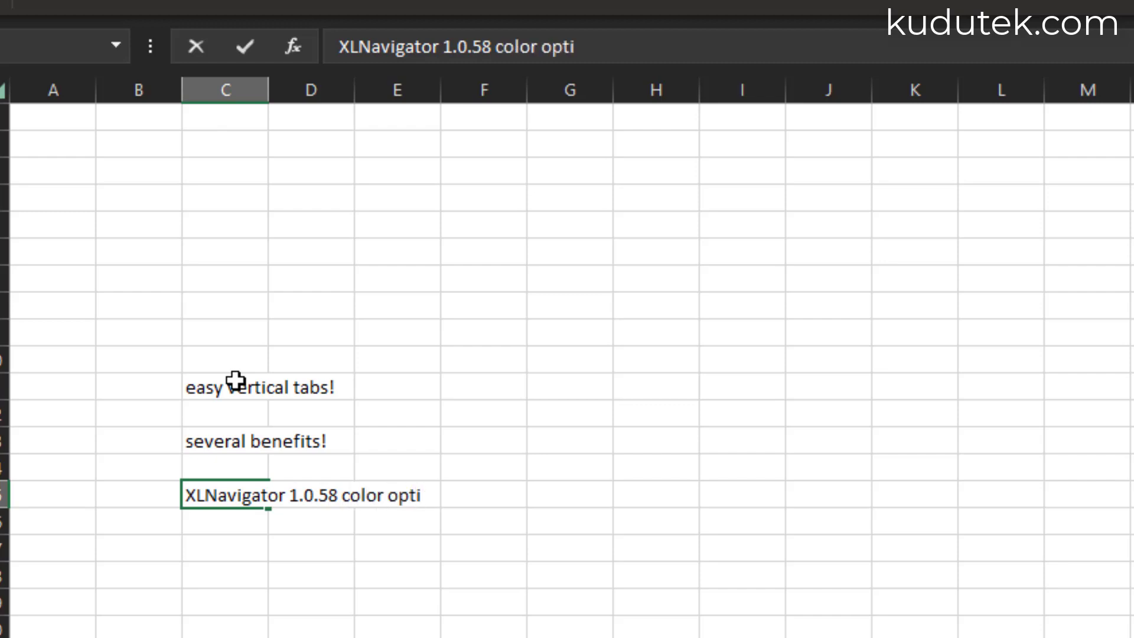
pyautogui.write('ons')
# Commit the 'XLNavigator 1.0.58 color options' note and open and close XLNavigator User Options.
pyautogui.click(332, 627)
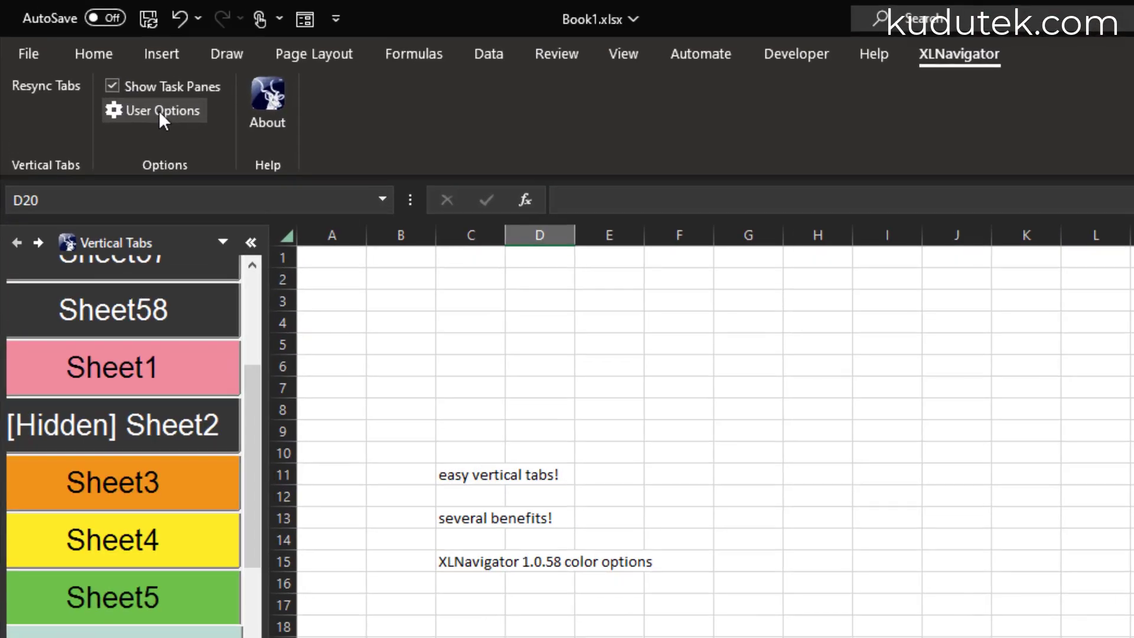
pyautogui.click(159, 110)
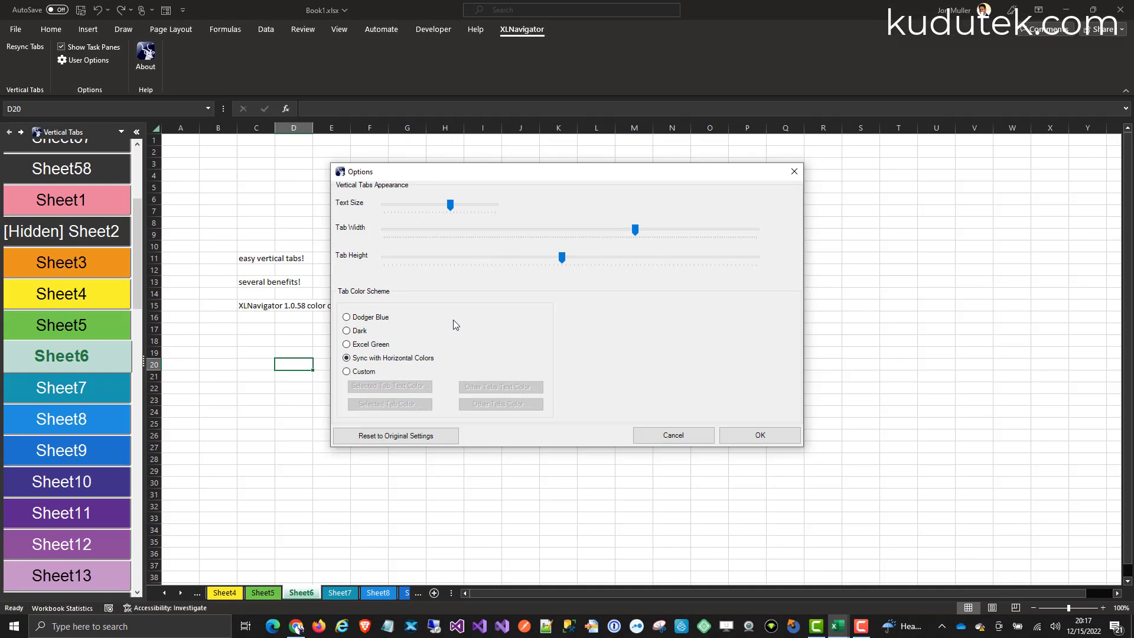
pyautogui.click(760, 434)
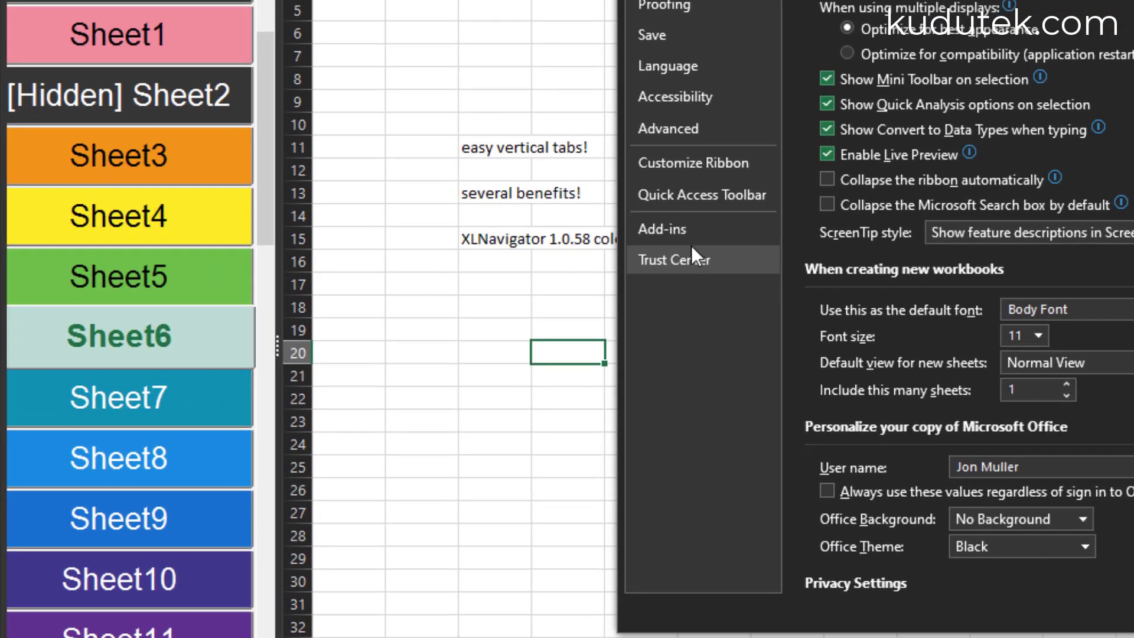
# Set Office Theme to White in Excel's General options.
pyautogui.click(1044, 538)
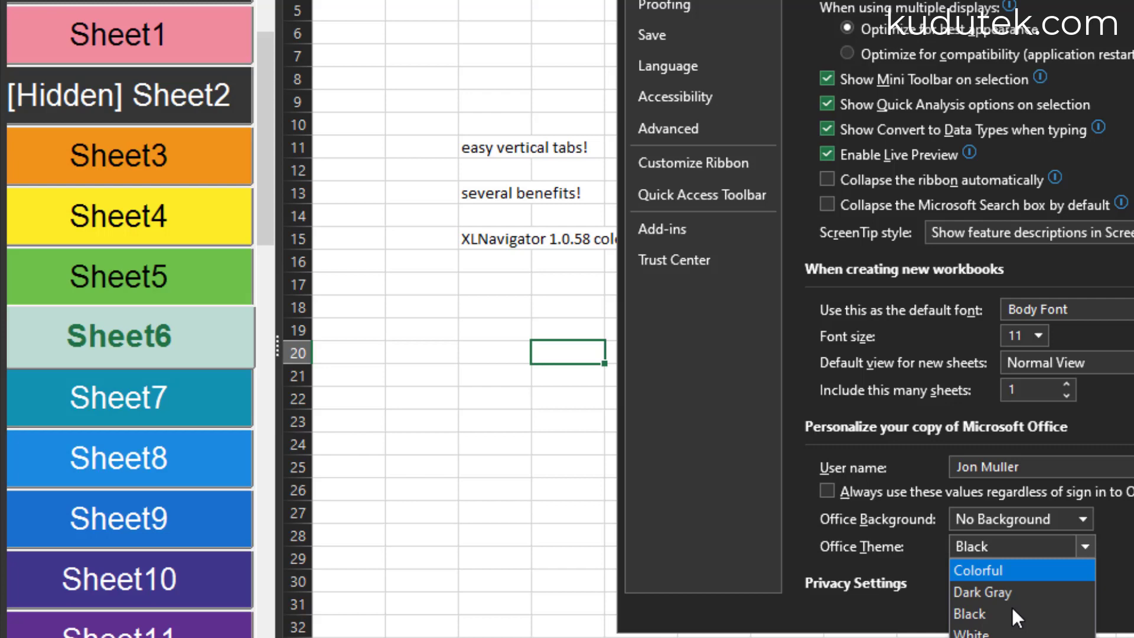
pyautogui.click(996, 630)
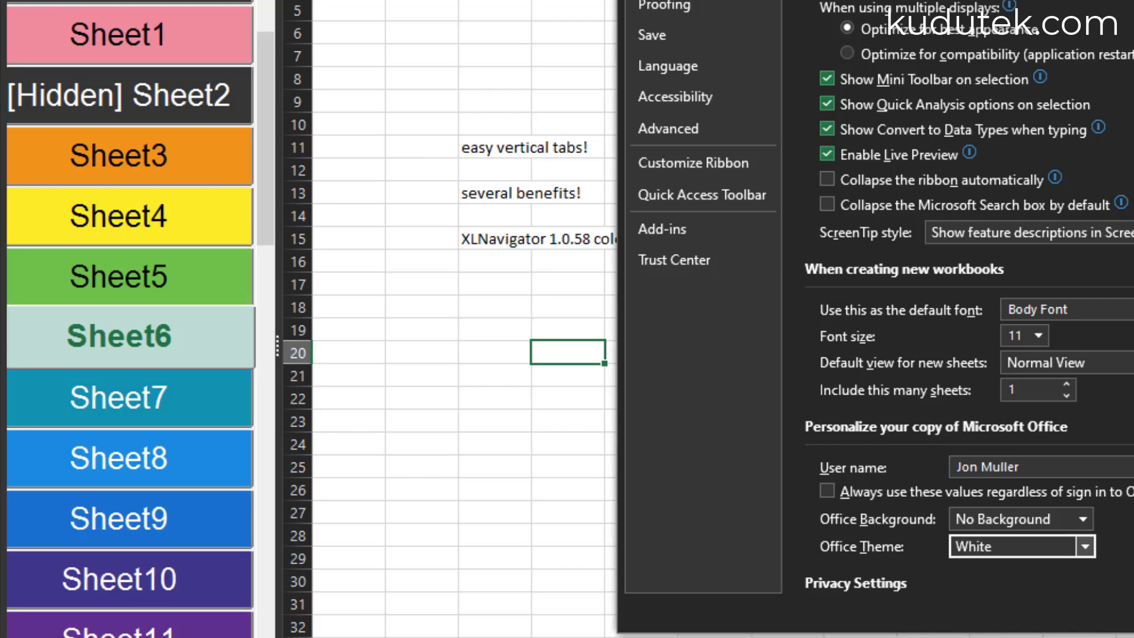
pyautogui.press('Return')
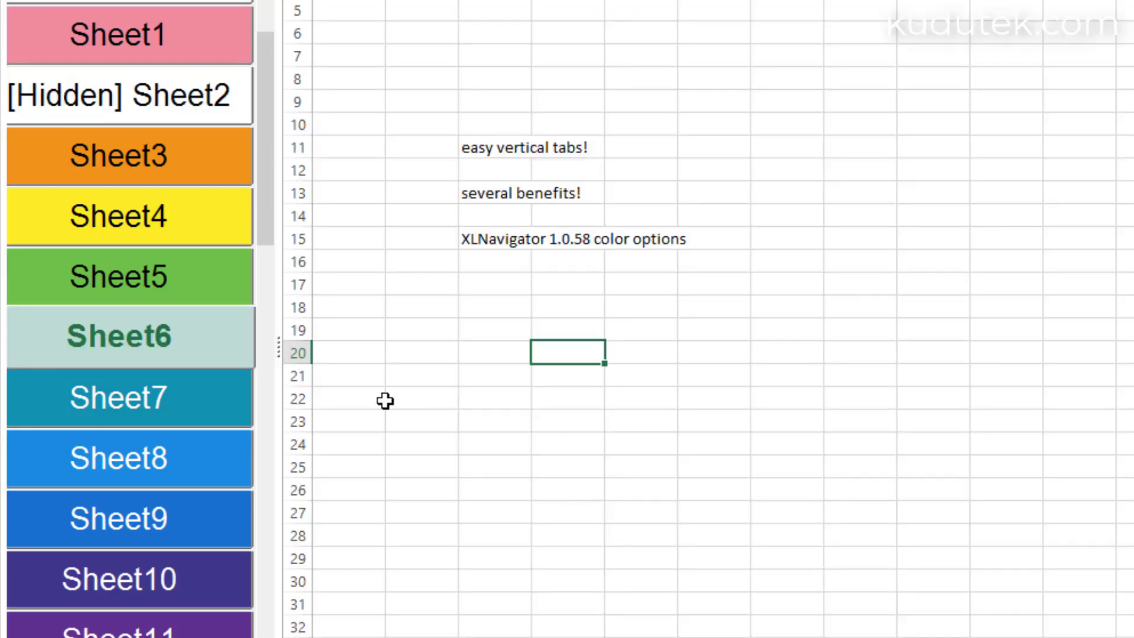
pyautogui.moveTo(263, 165); pyautogui.dragTo(273, 207)
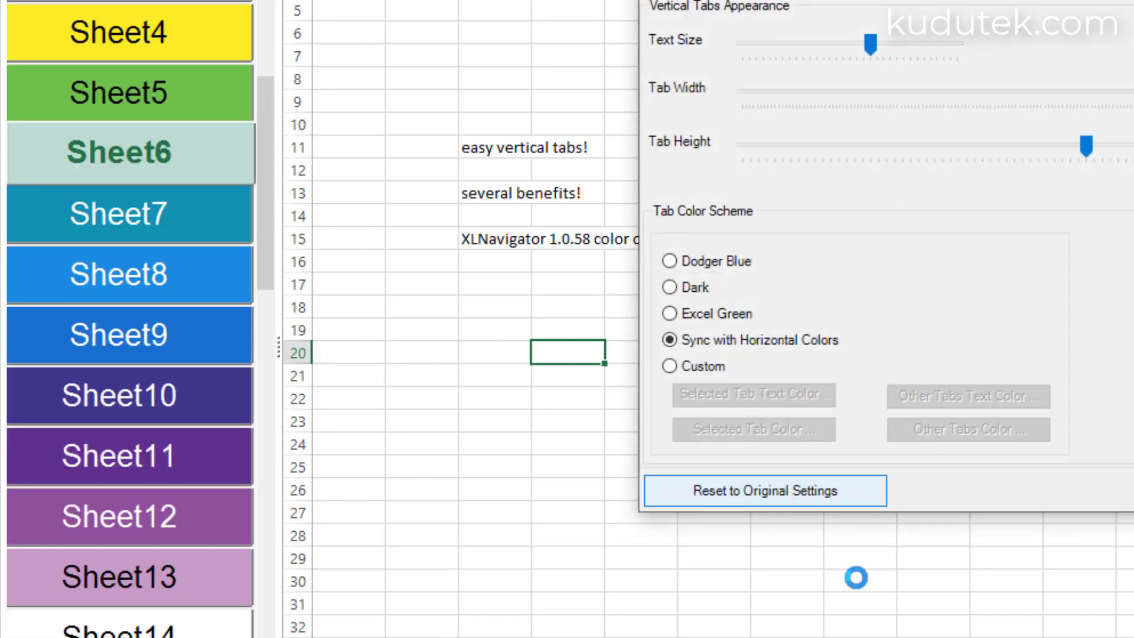
# Choose the Custom scheme with a dark red selected tab and dark green other tabs.
pyautogui.click(670, 366)
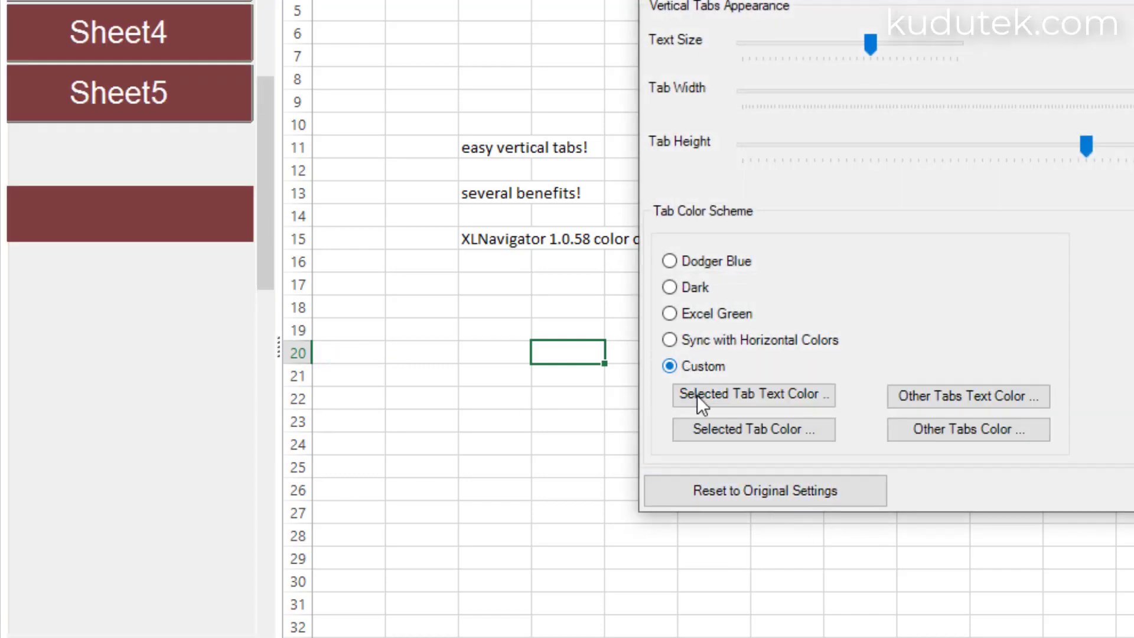
pyautogui.click(715, 427)
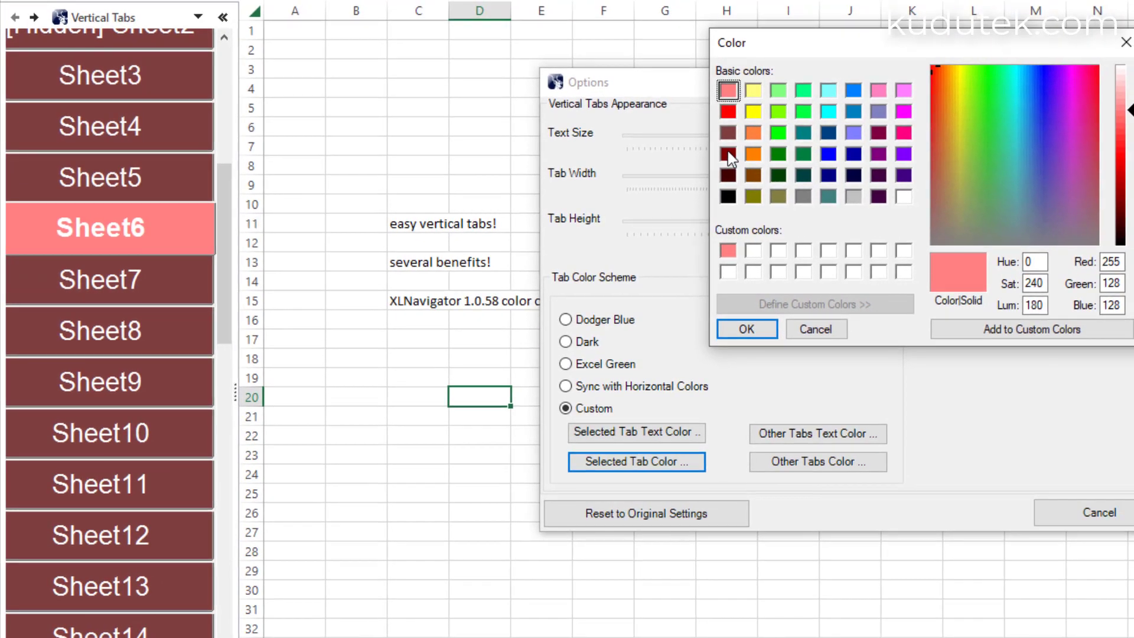
pyautogui.click(728, 155)
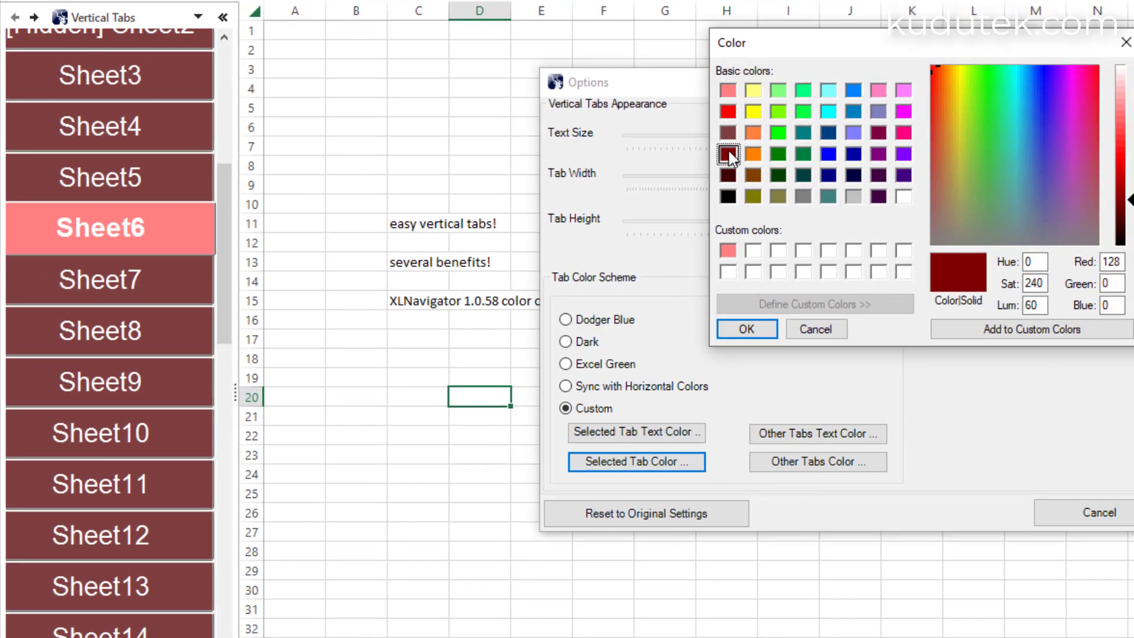
pyautogui.click(736, 336)
pyautogui.click(816, 462)
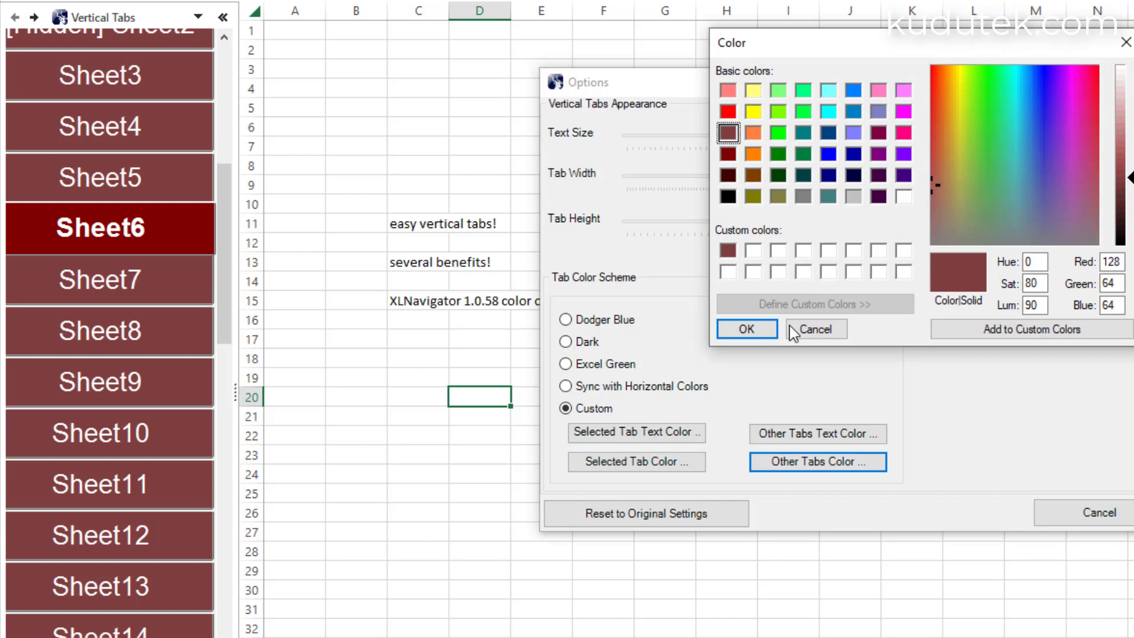
pyautogui.click(778, 153)
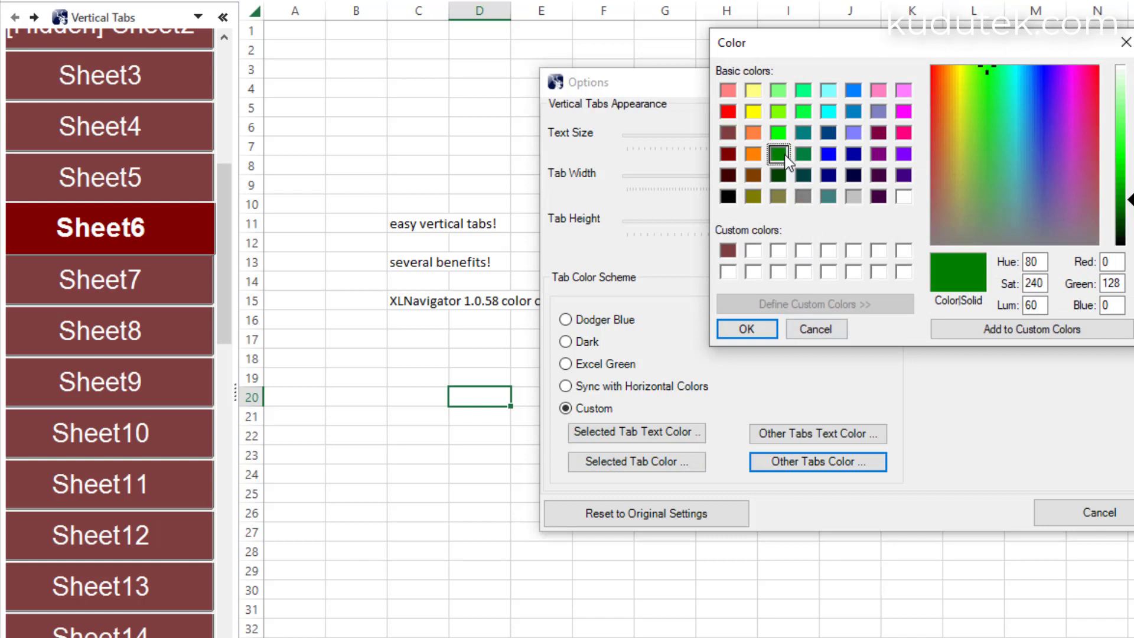
pyautogui.click(747, 328)
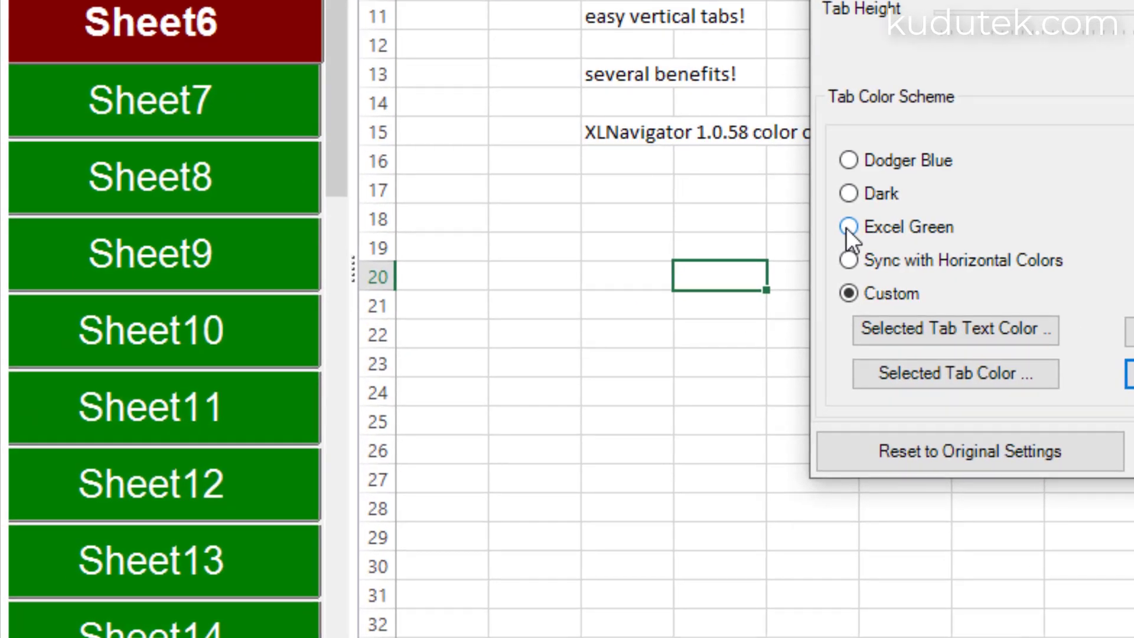
# Try the Excel Green and Dark schemes, then return to Custom.
pyautogui.click(846, 228)
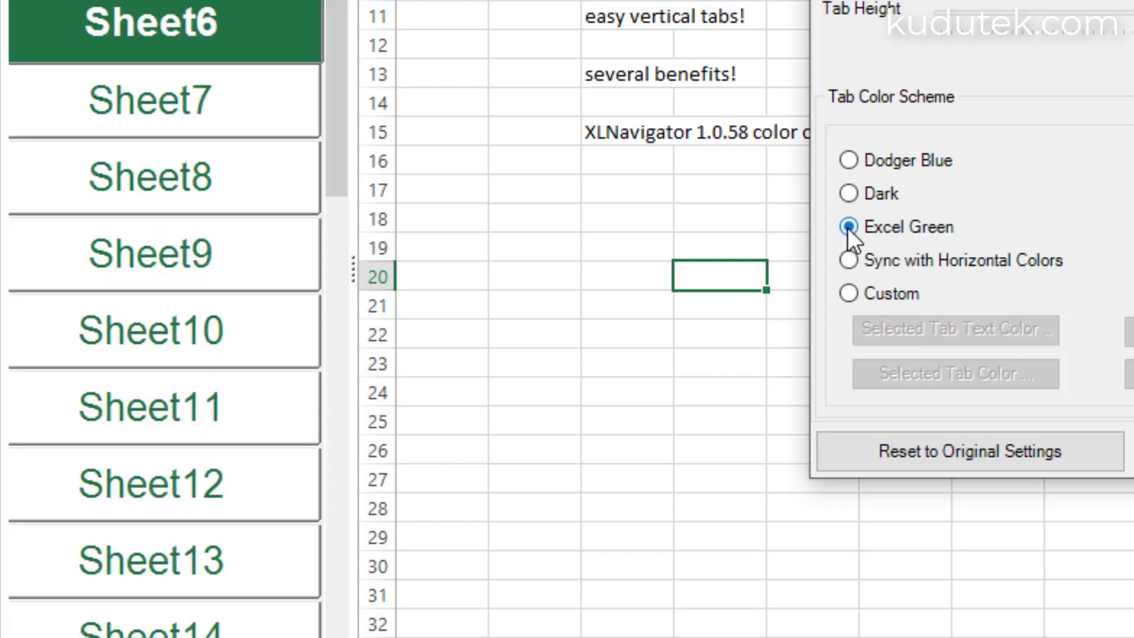
pyautogui.click(849, 193)
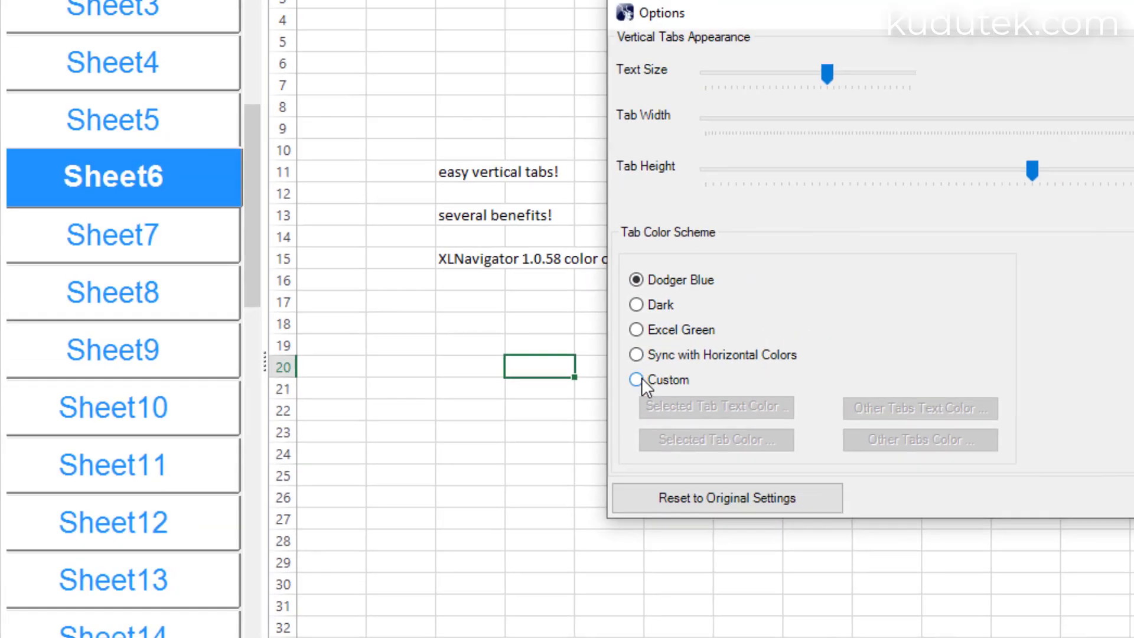
pyautogui.click(641, 377)
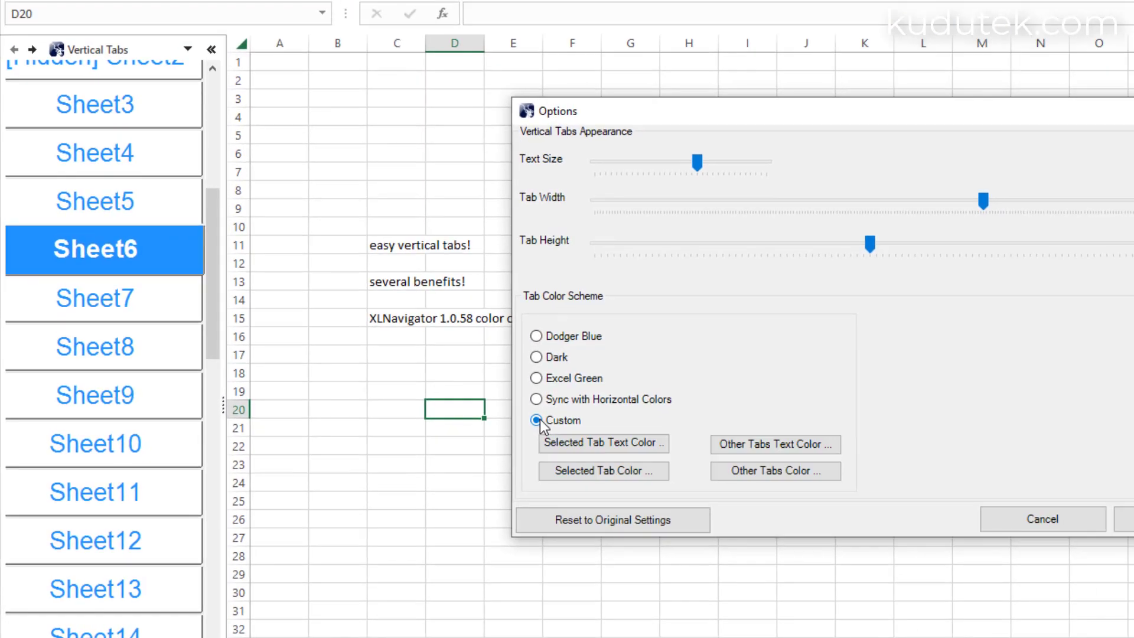
# Give the active tab a lighter blue, then choose Sync with Horizontal Colors and confirm.
pyautogui.click(560, 473)
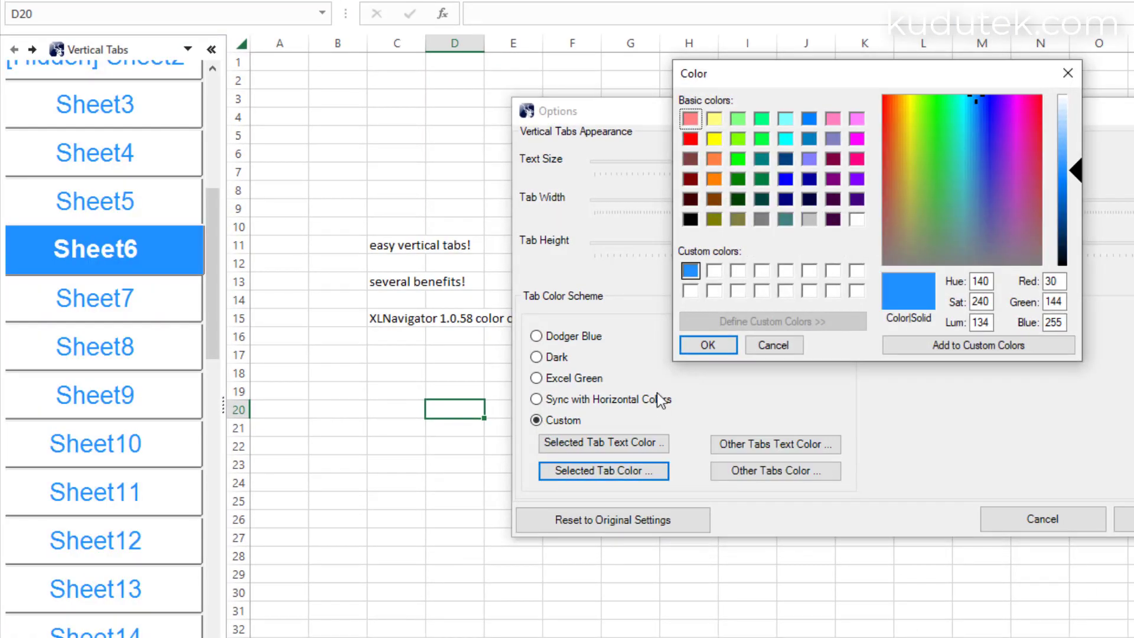
pyautogui.click(690, 271)
pyautogui.click(1064, 136)
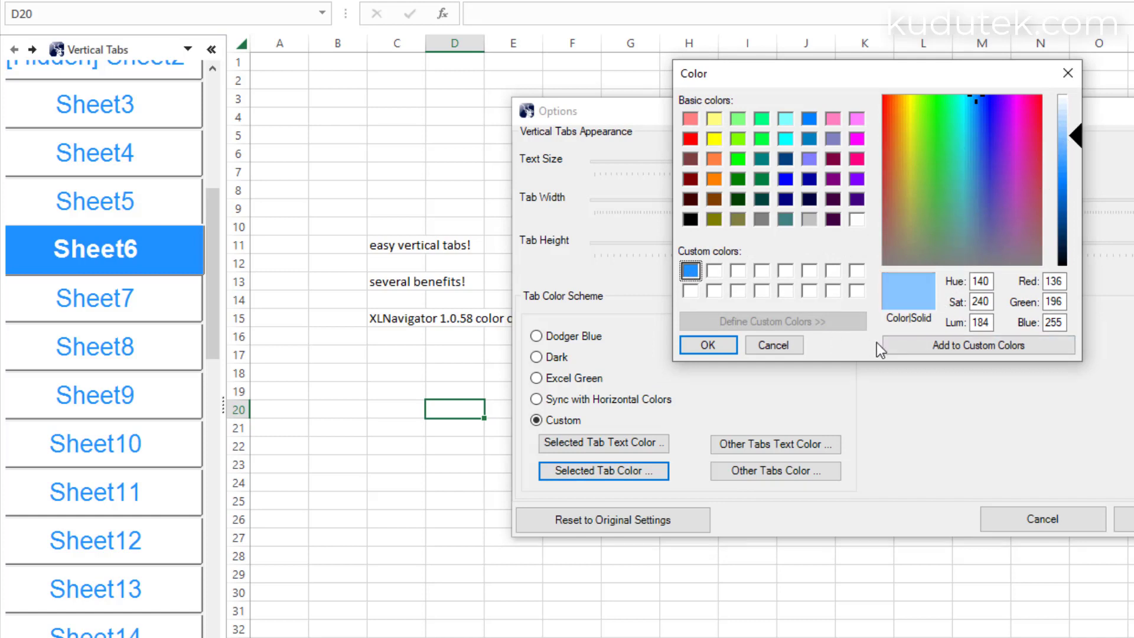
pyautogui.click(978, 344)
pyautogui.click(708, 345)
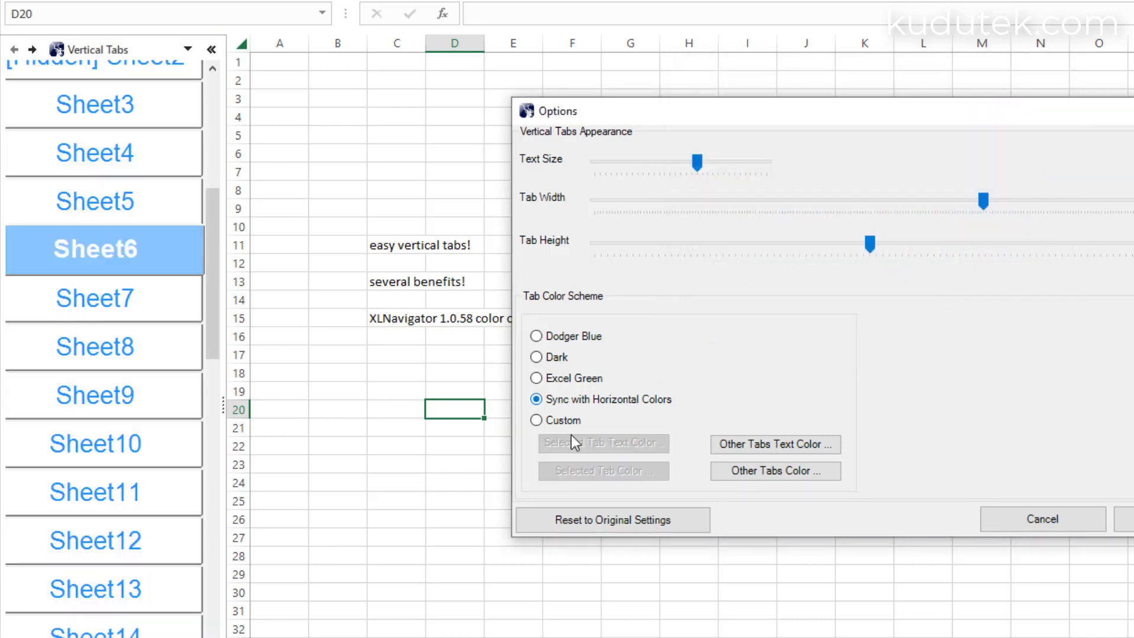
pyautogui.click(1124, 520)
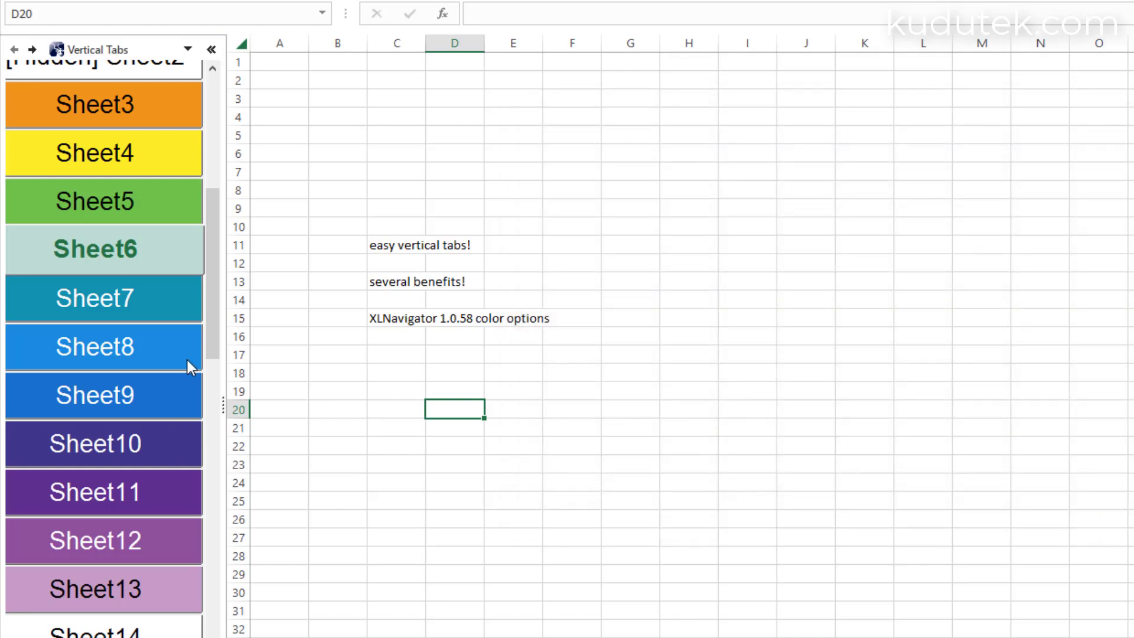
pyautogui.moveTo(213, 308); pyautogui.dragTo(211, 258)
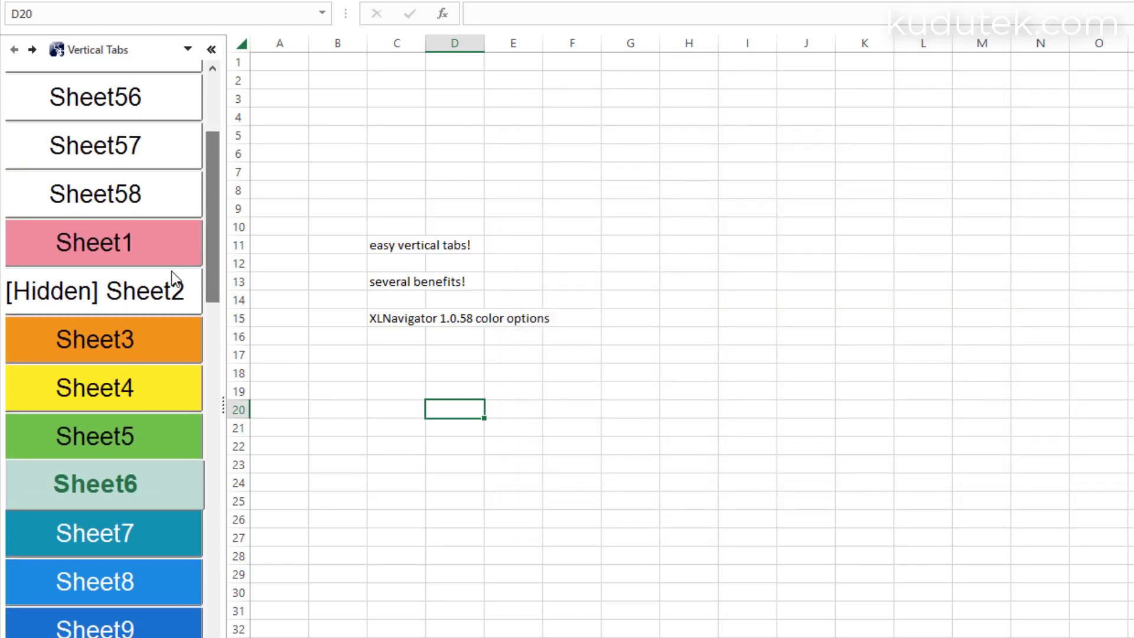
pyautogui.moveTo(212, 182); pyautogui.dragTo(212, 142)
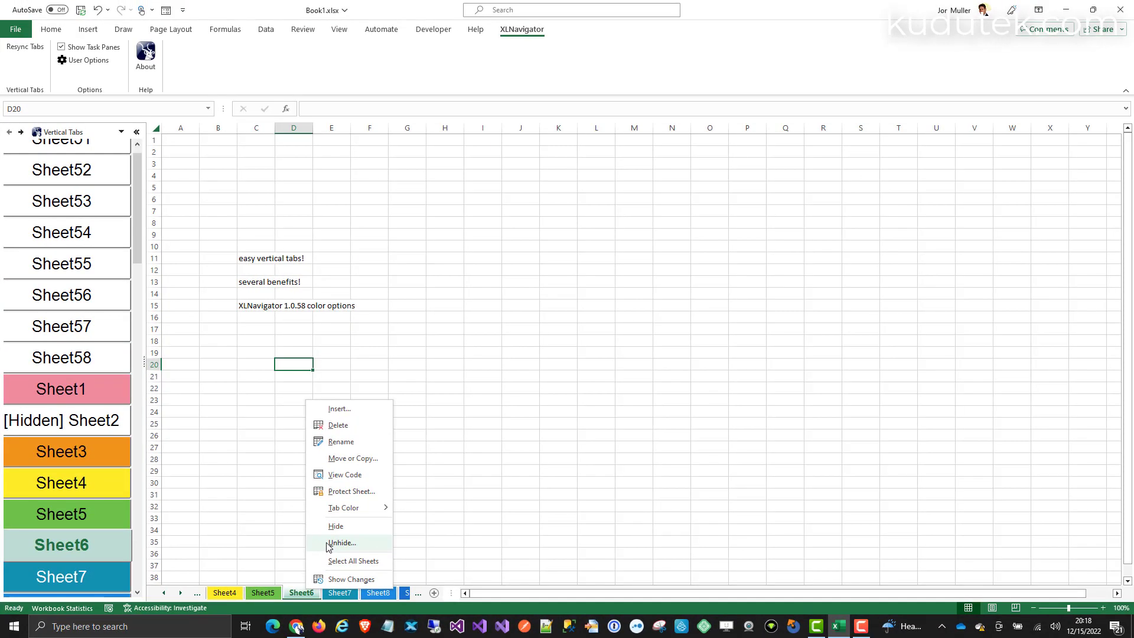
pyautogui.click(338, 542)
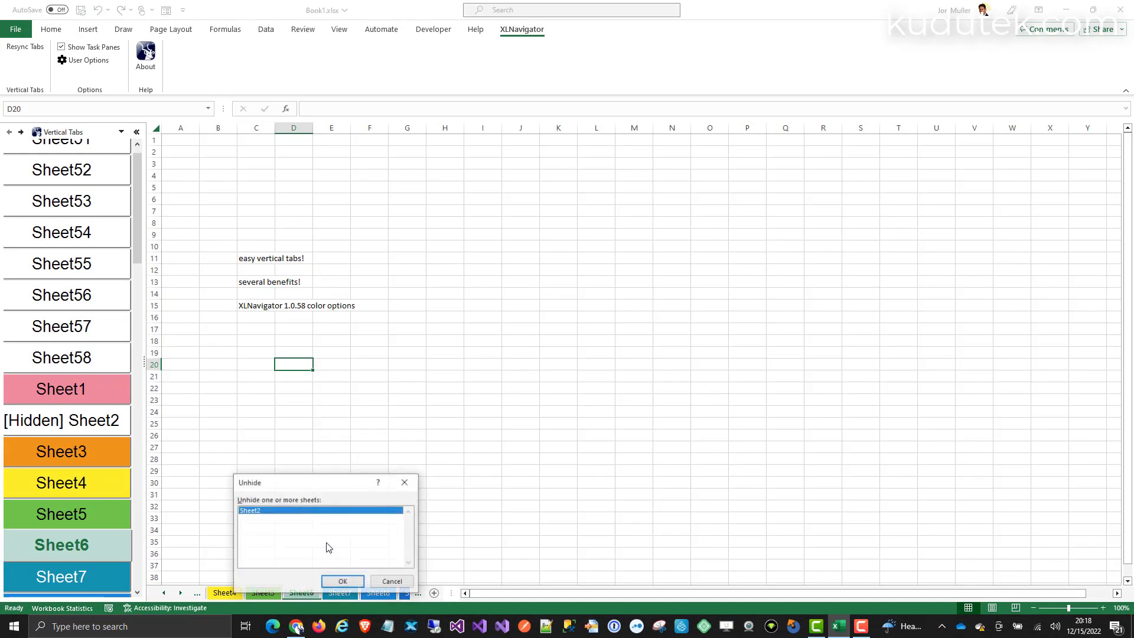
pyautogui.click(392, 581)
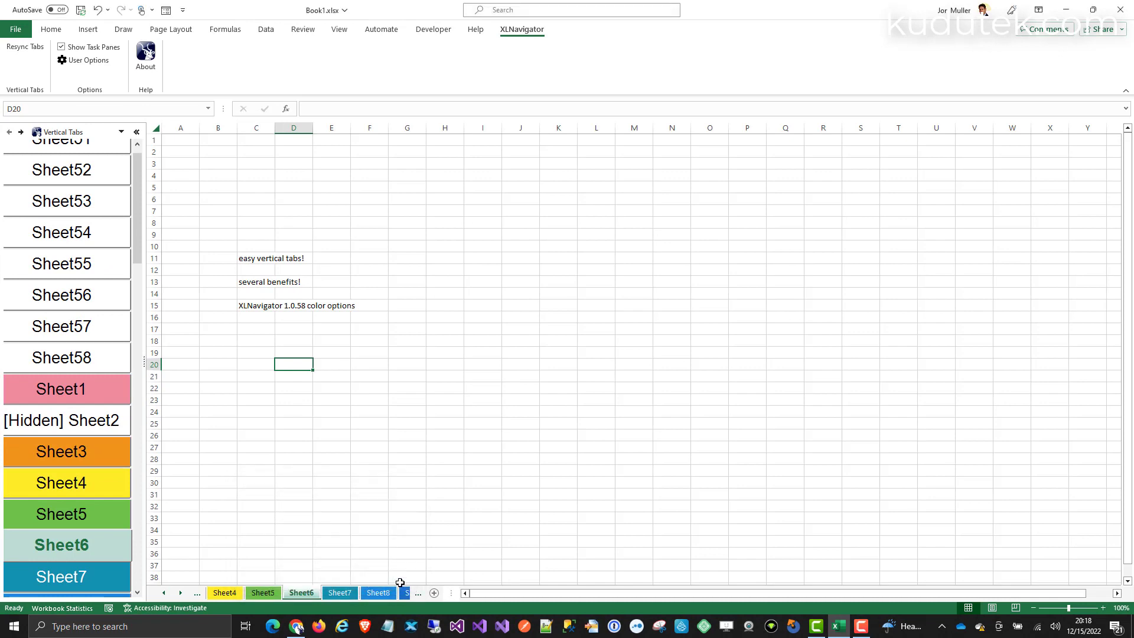
# Increase the side tabs' text size, tab width and tab height in User Options.
pyautogui.click(86, 61)
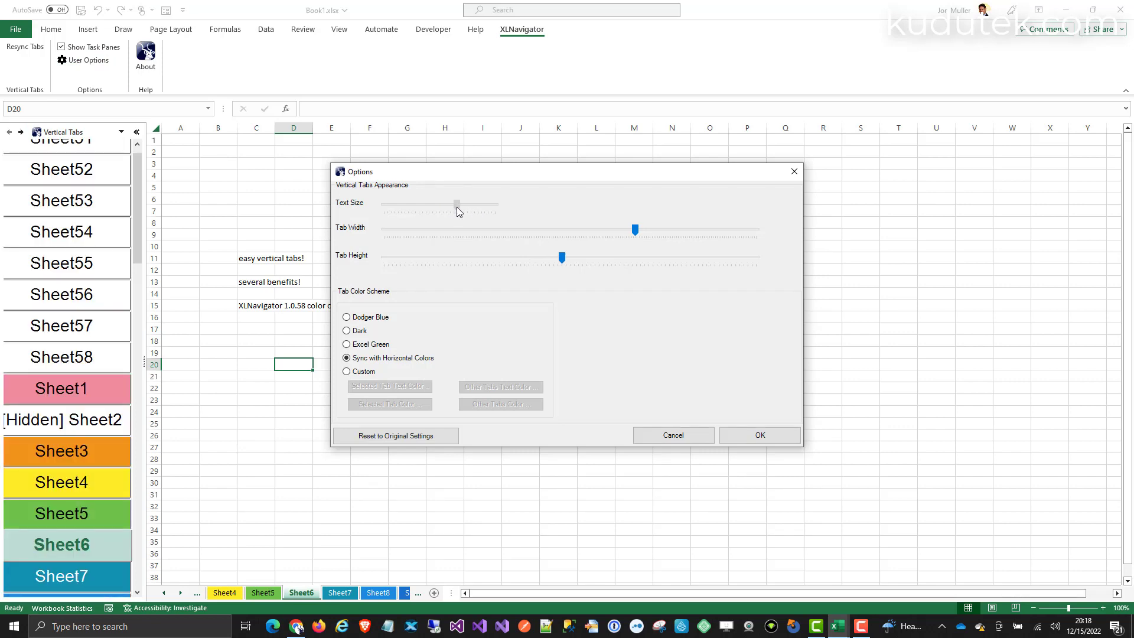
pyautogui.click(452, 207)
pyautogui.moveTo(634, 230); pyautogui.dragTo(727, 235)
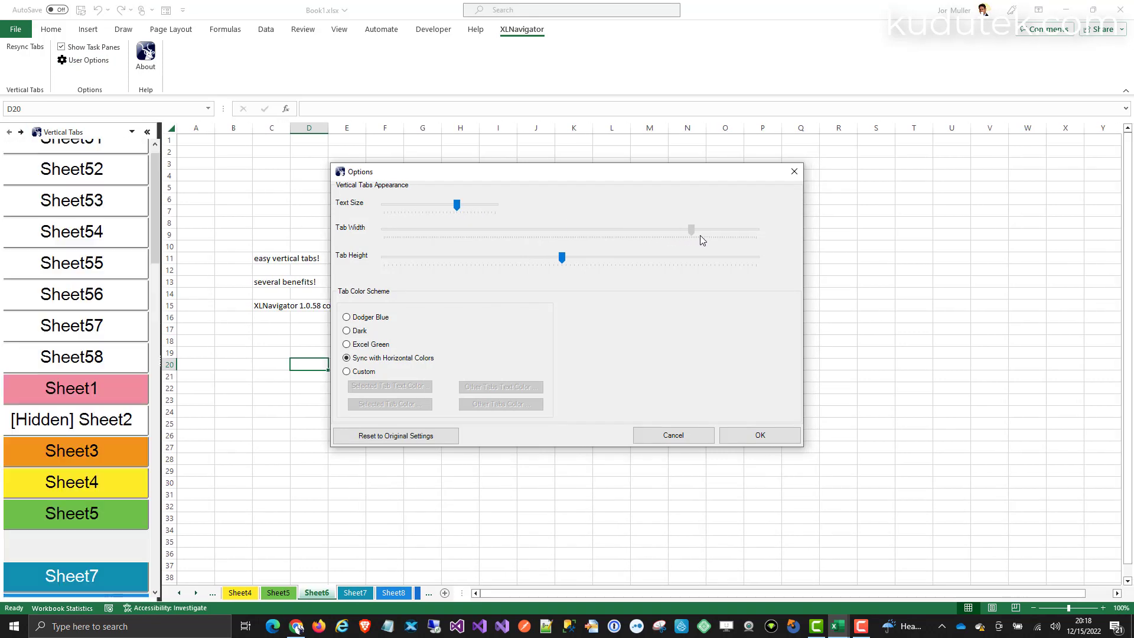
pyautogui.moveTo(562, 258); pyautogui.dragTo(612, 259)
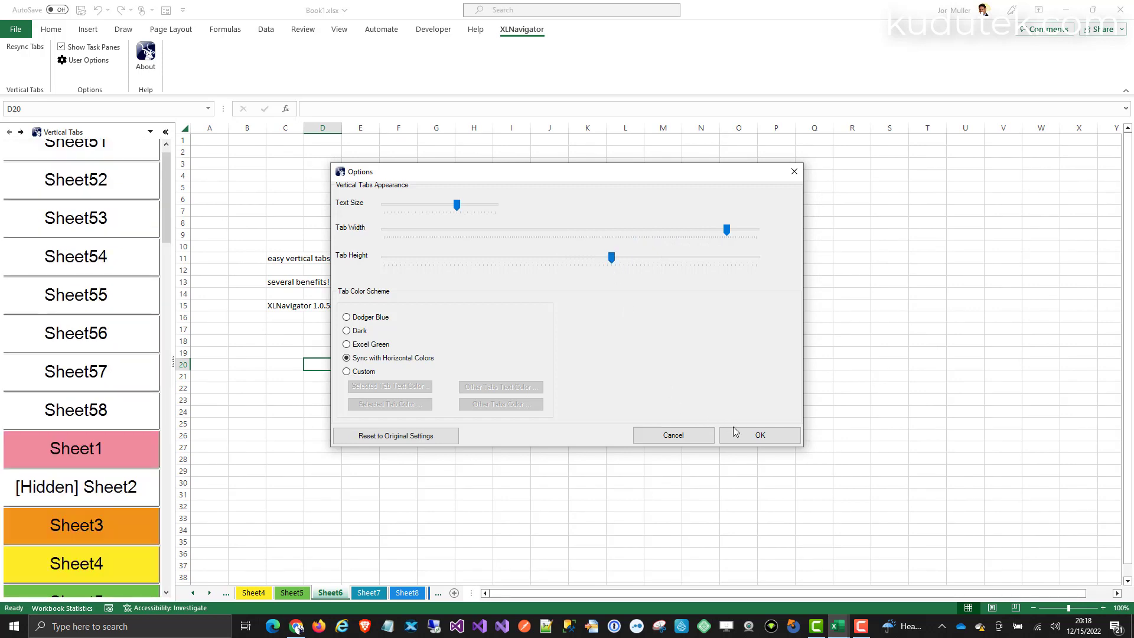
pyautogui.click(761, 435)
pyautogui.moveTo(168, 200); pyautogui.dragTo(157, 289)
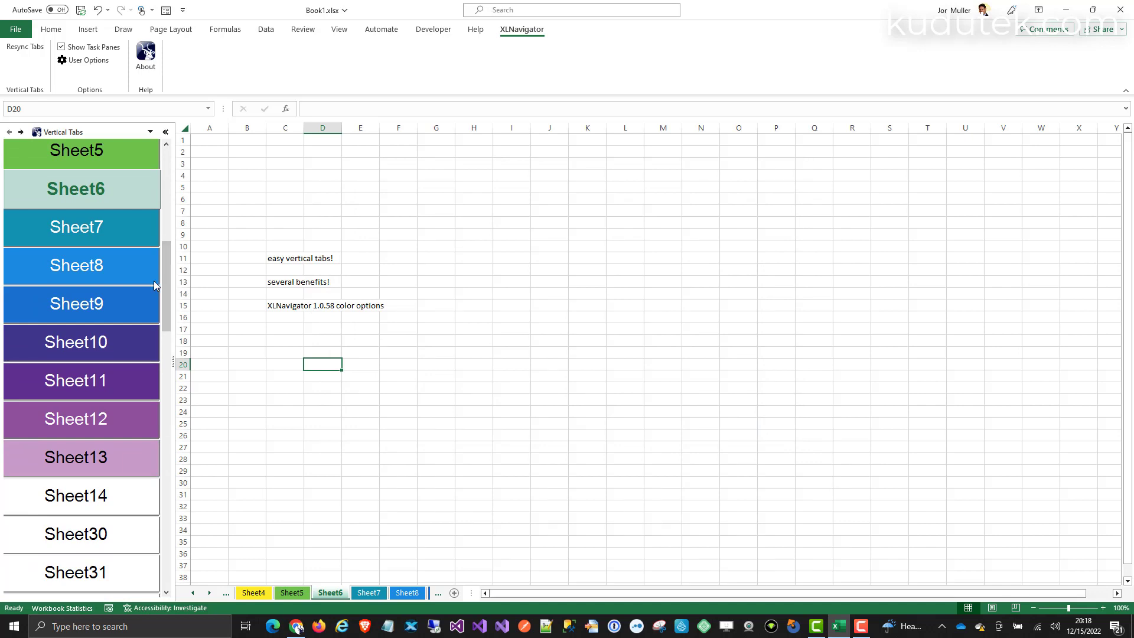
pyautogui.moveTo(166, 284); pyautogui.dragTo(166, 160)
# Step through Sheet51 and Sheet52 to the Sheet53 timeline sheet.
pyautogui.click(86, 158)
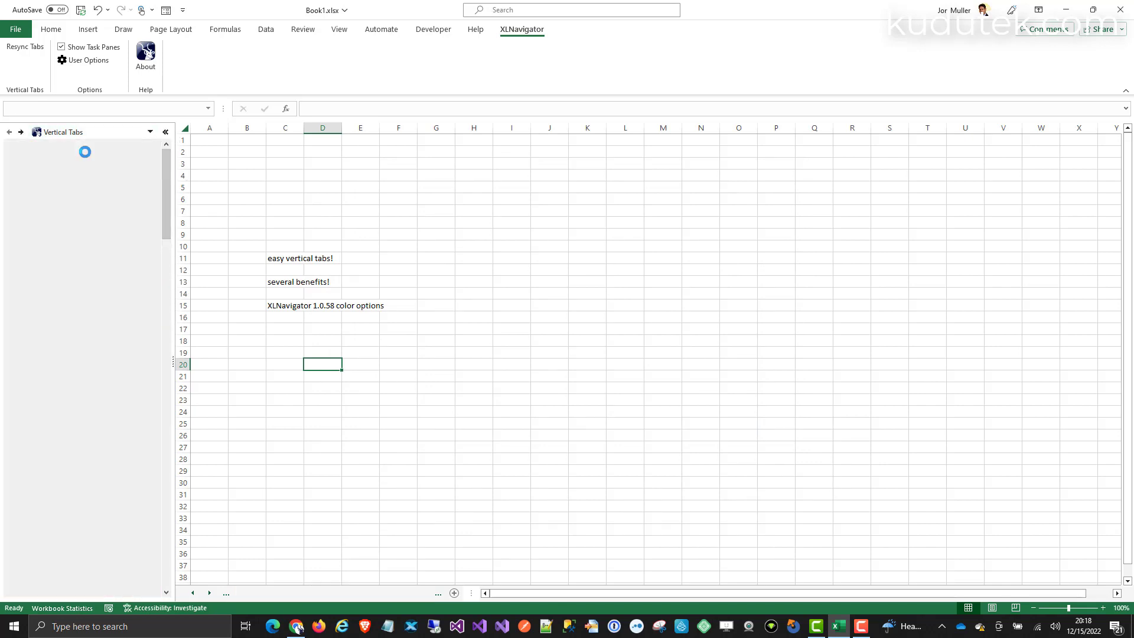
pyautogui.click(88, 199)
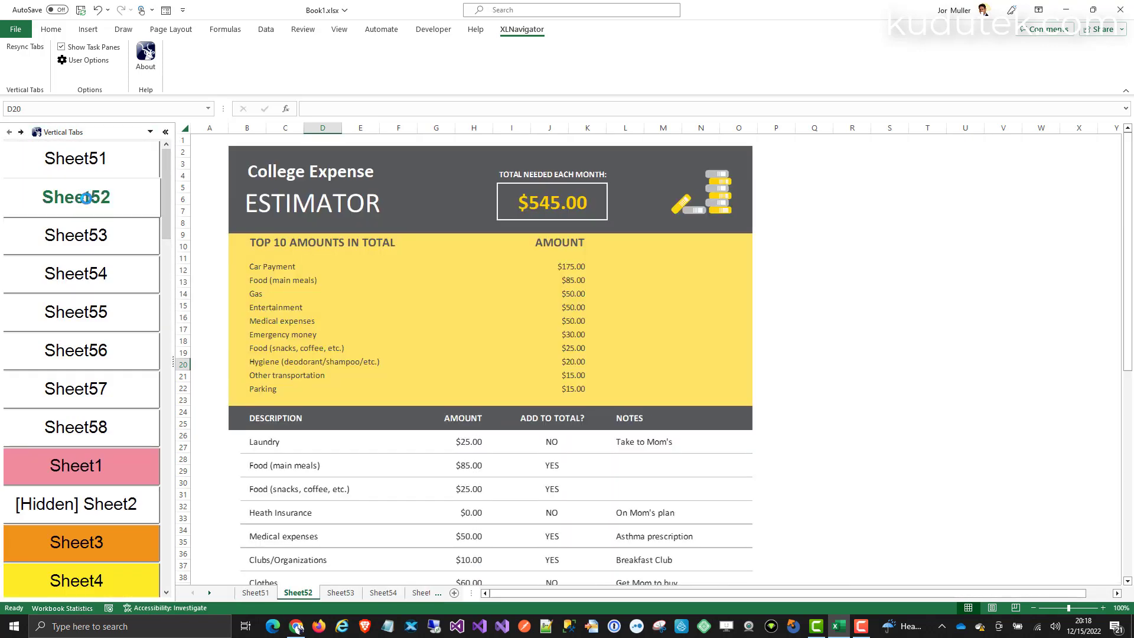
pyautogui.click(91, 239)
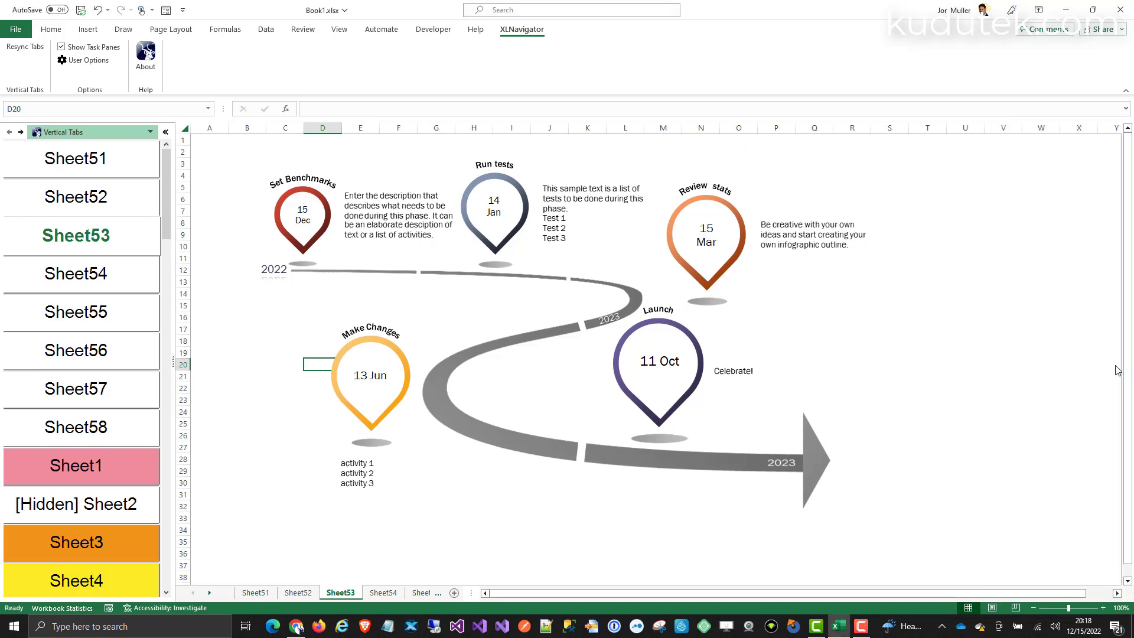
# Move the side tabs pane right, collapse the date picker, and revisit Sheet52 and Sheet53.
pyautogui.moveTo(1112, 378); pyautogui.dragTo(1117, 369)
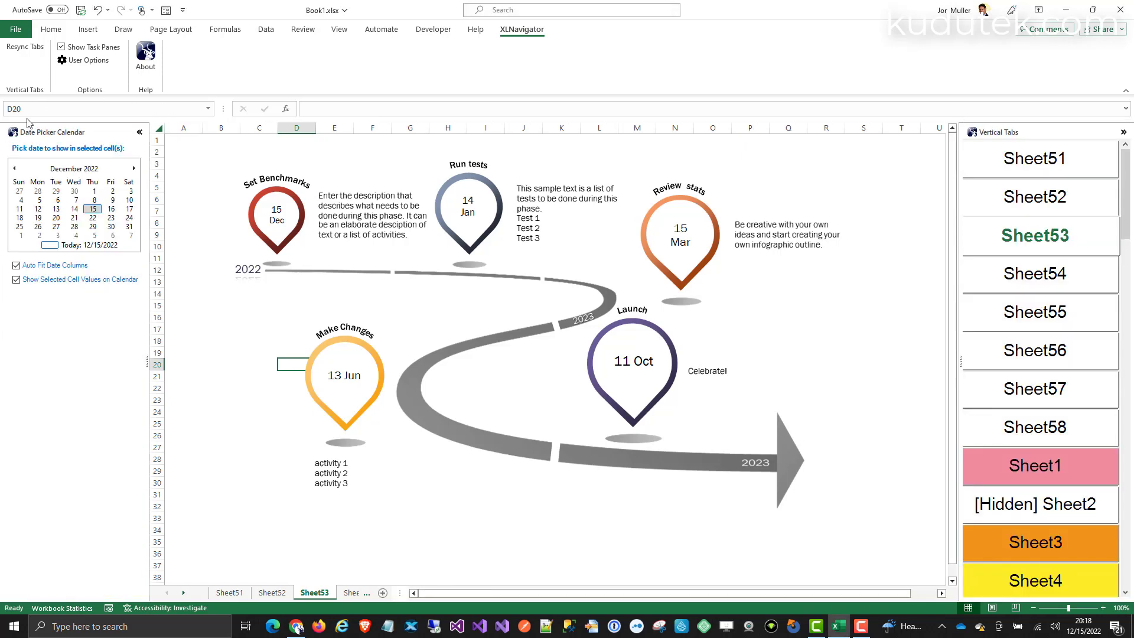
pyautogui.click(140, 132)
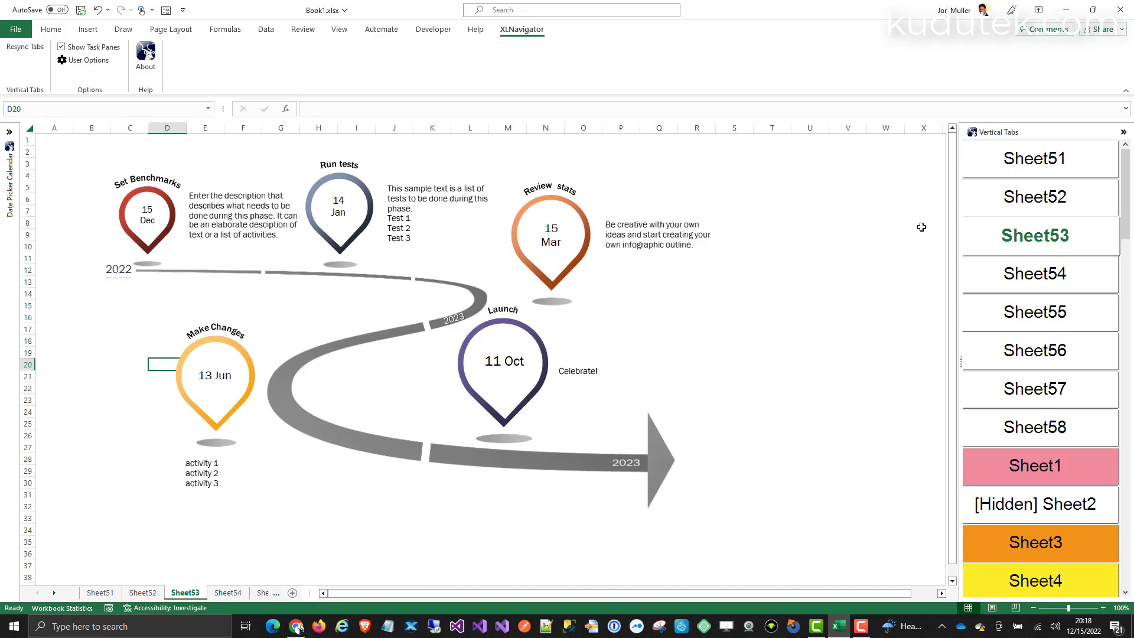
pyautogui.click(1064, 198)
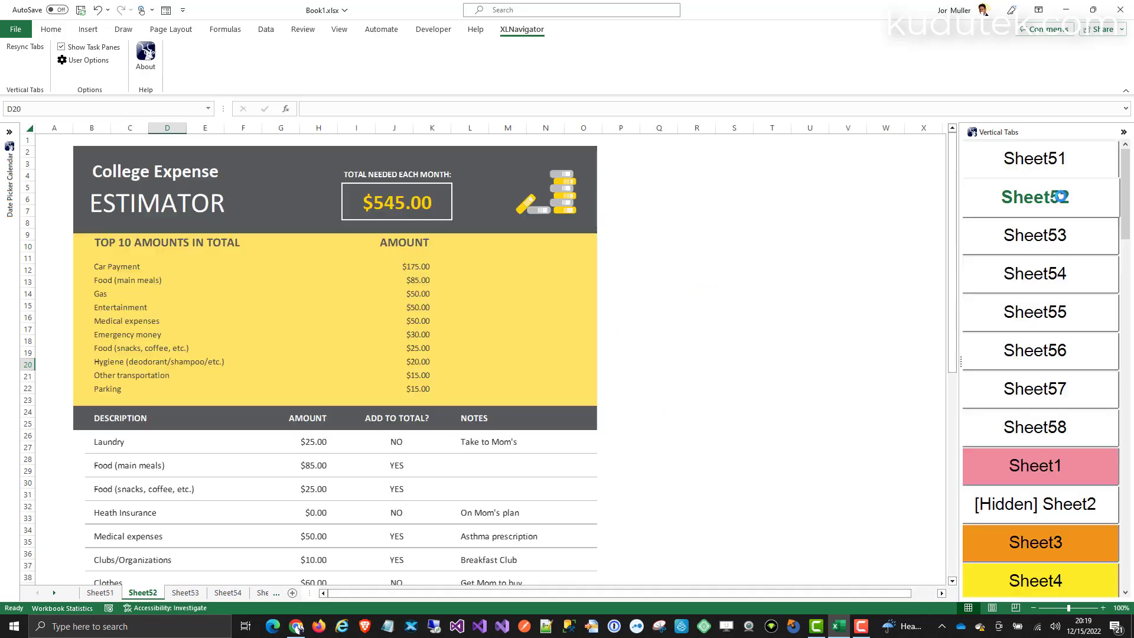
pyautogui.click(1047, 238)
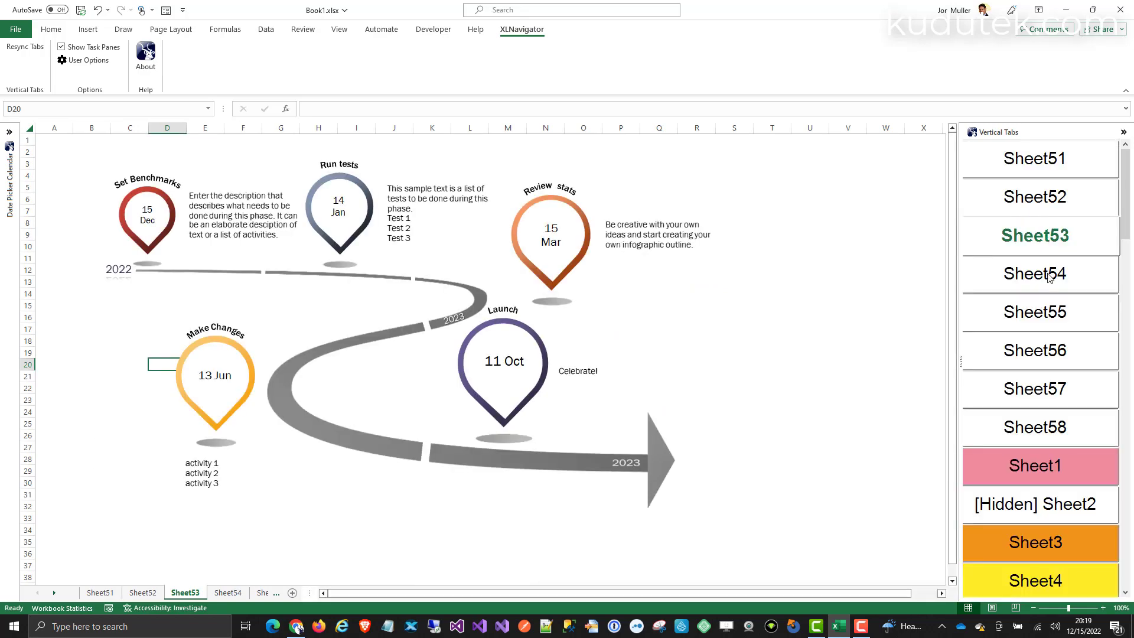
# Switch to blank Sheet54 and dock the vertical sheet list on the left.
pyautogui.click(1049, 277)
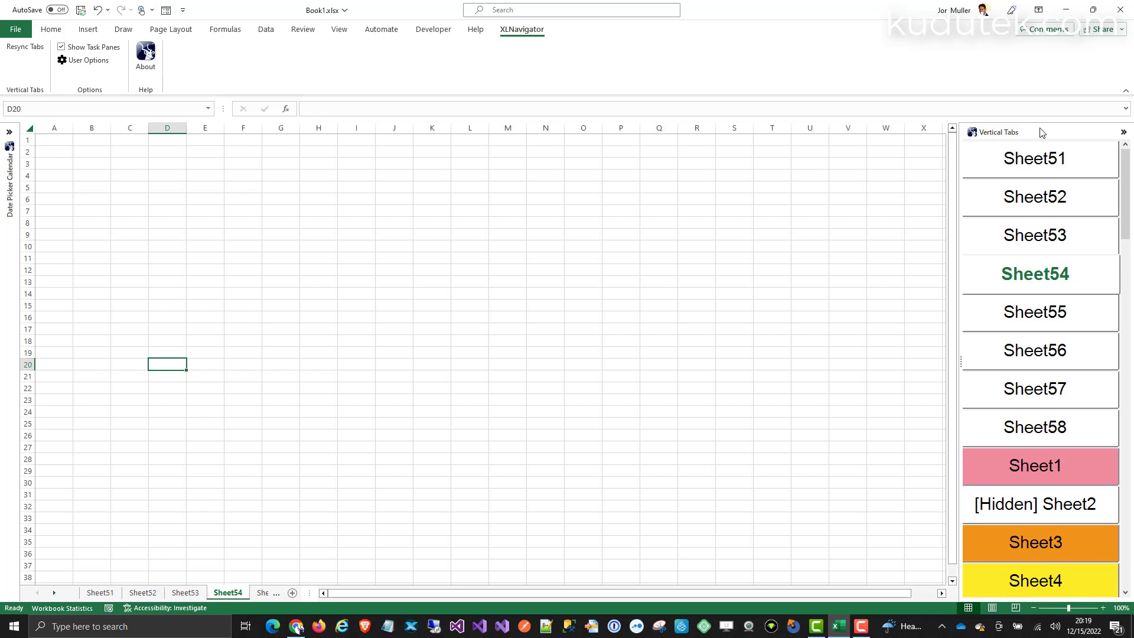
pyautogui.click(25, 358)
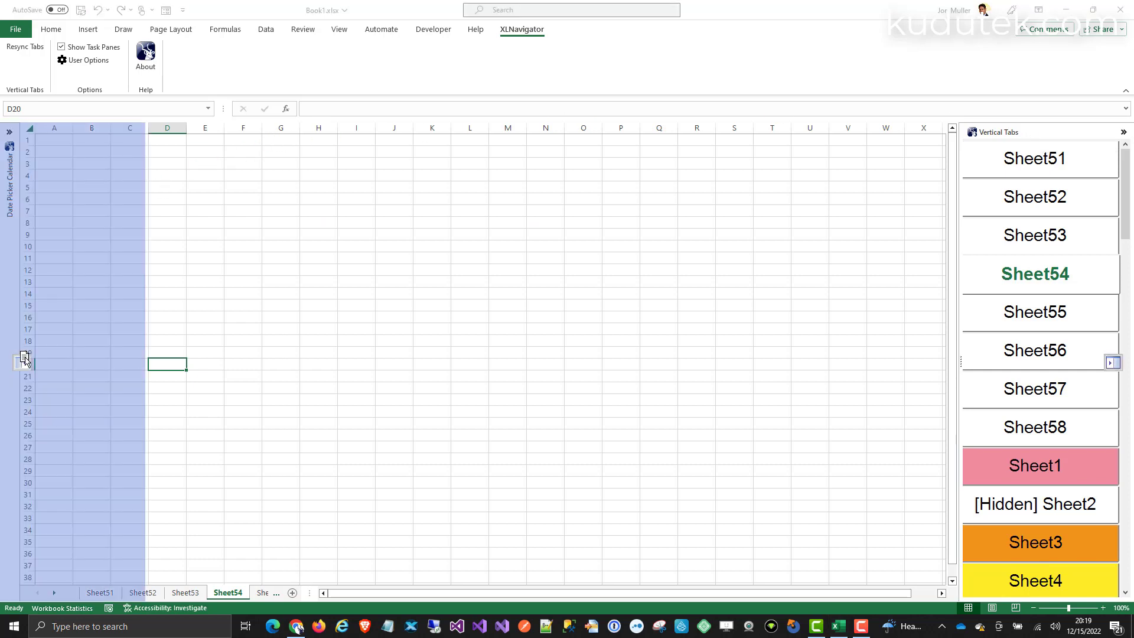
pyautogui.moveTo(25, 358); pyautogui.dragTo(26, 359)
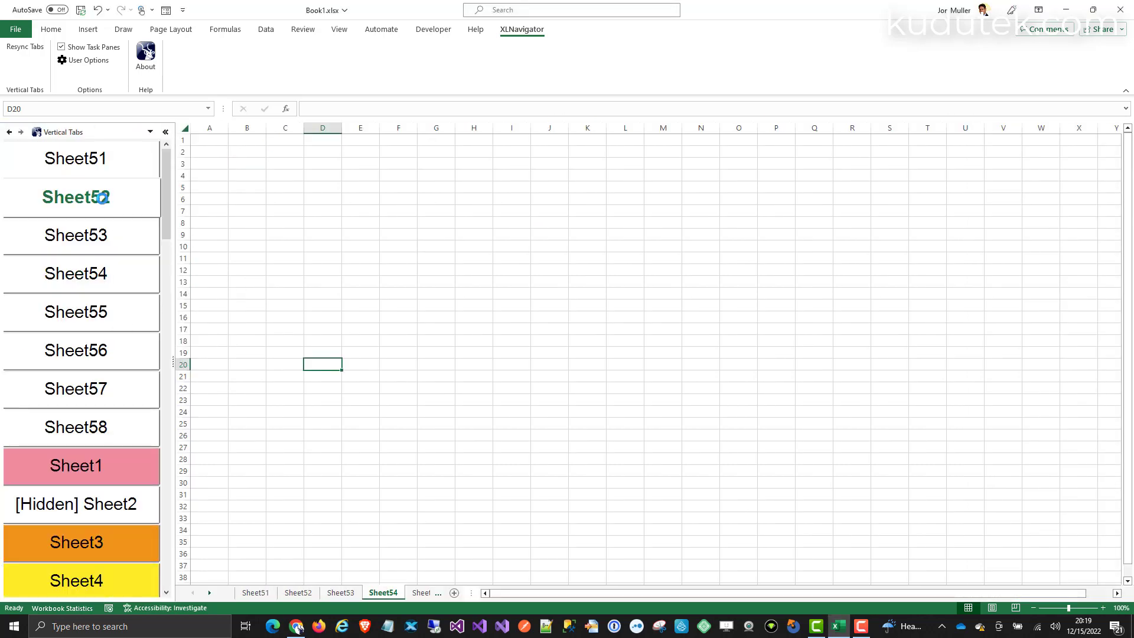
pyautogui.click(104, 196)
pyautogui.click(75, 158)
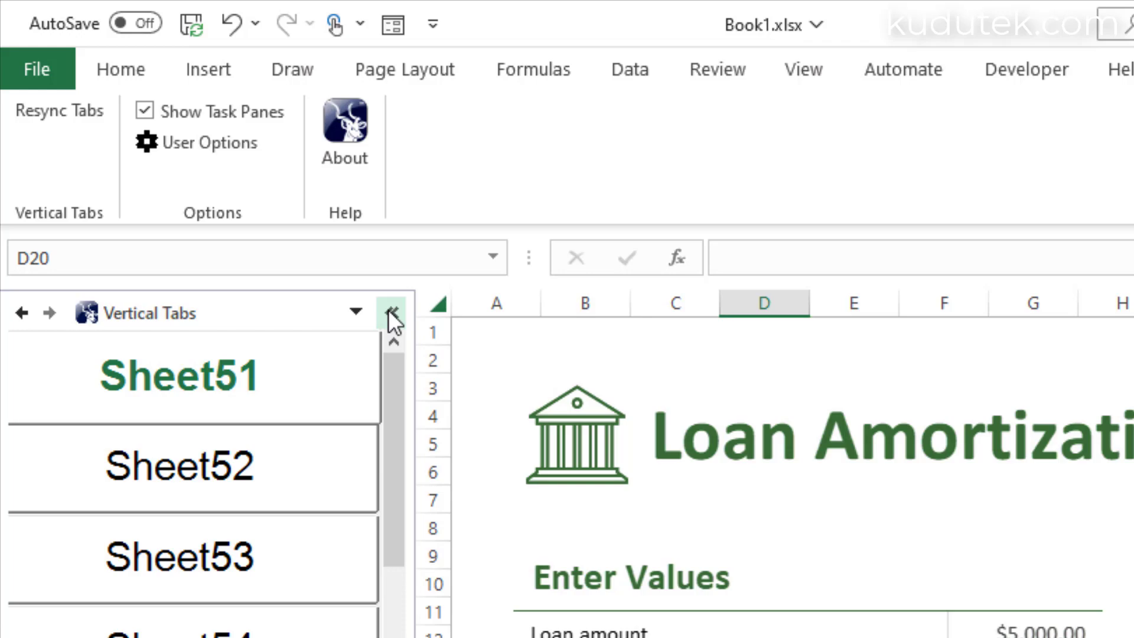
pyautogui.click(393, 315)
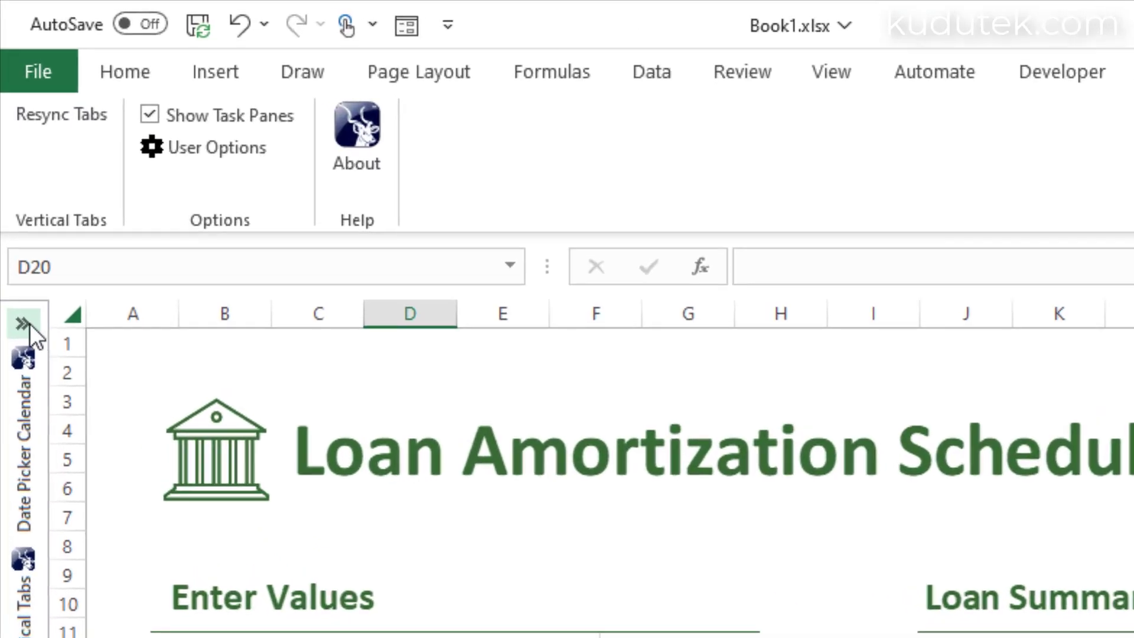
pyautogui.click(30, 323)
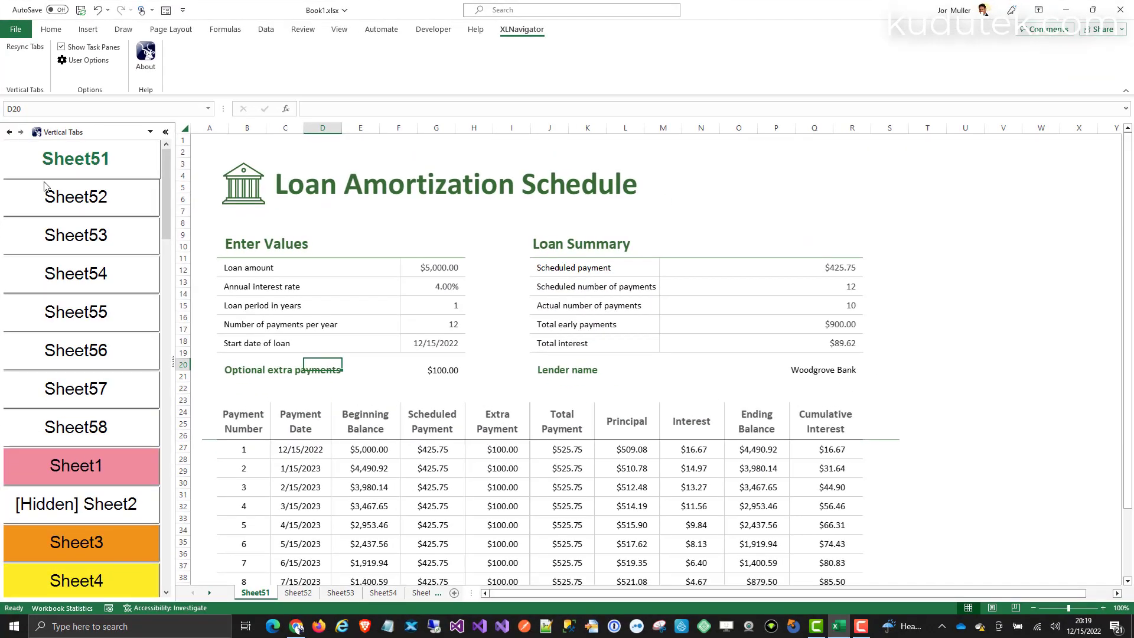
pyautogui.click(76, 197)
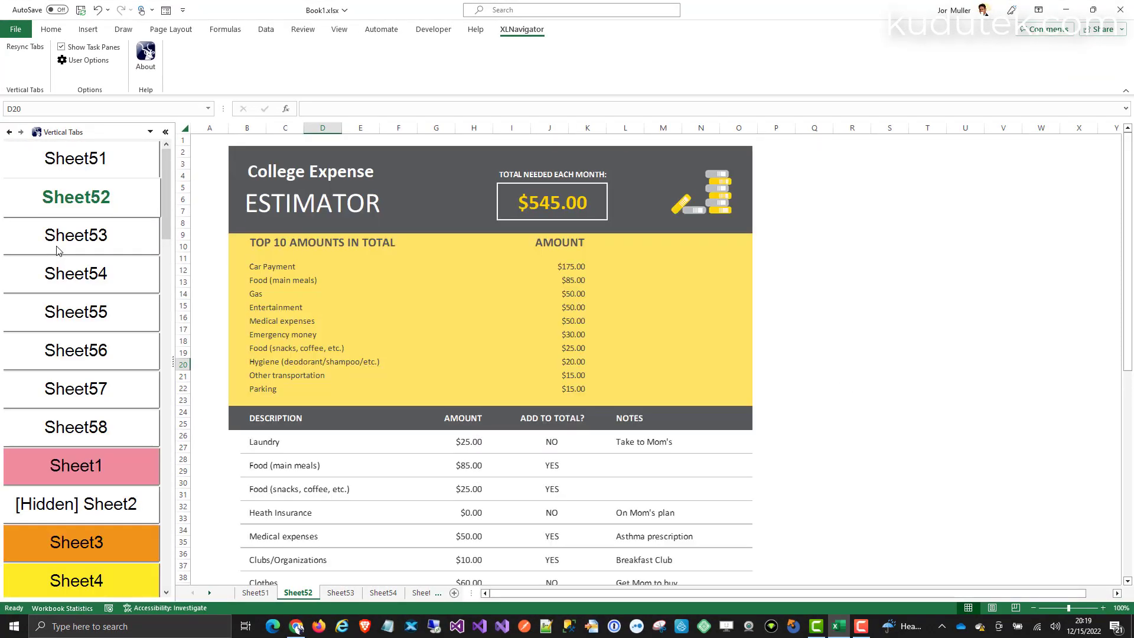
pyautogui.click(76, 235)
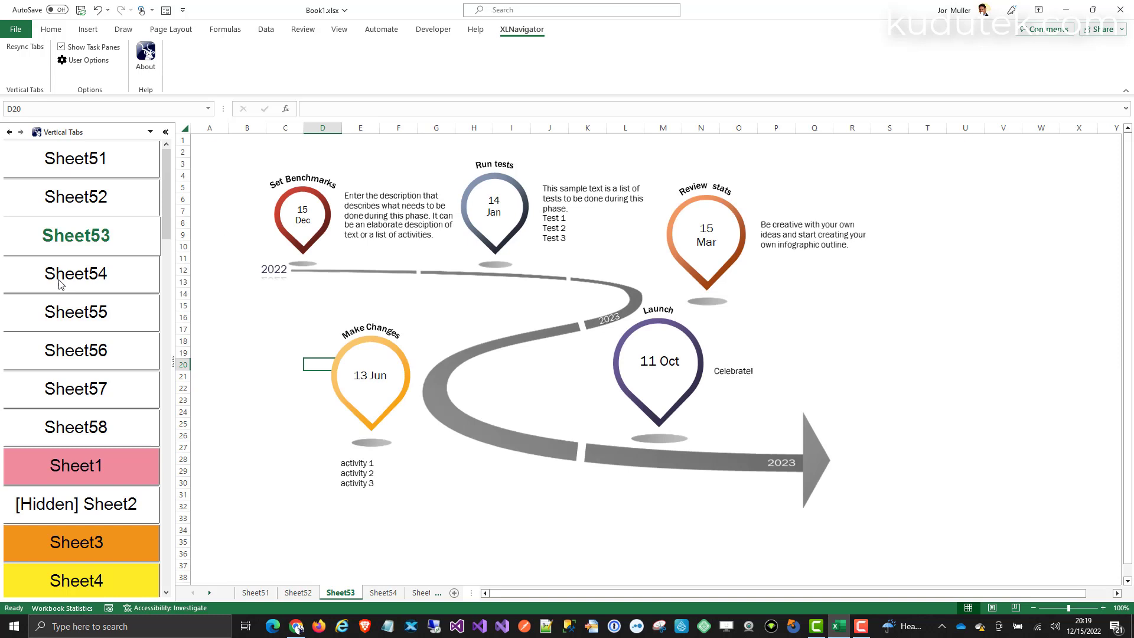
pyautogui.click(61, 277)
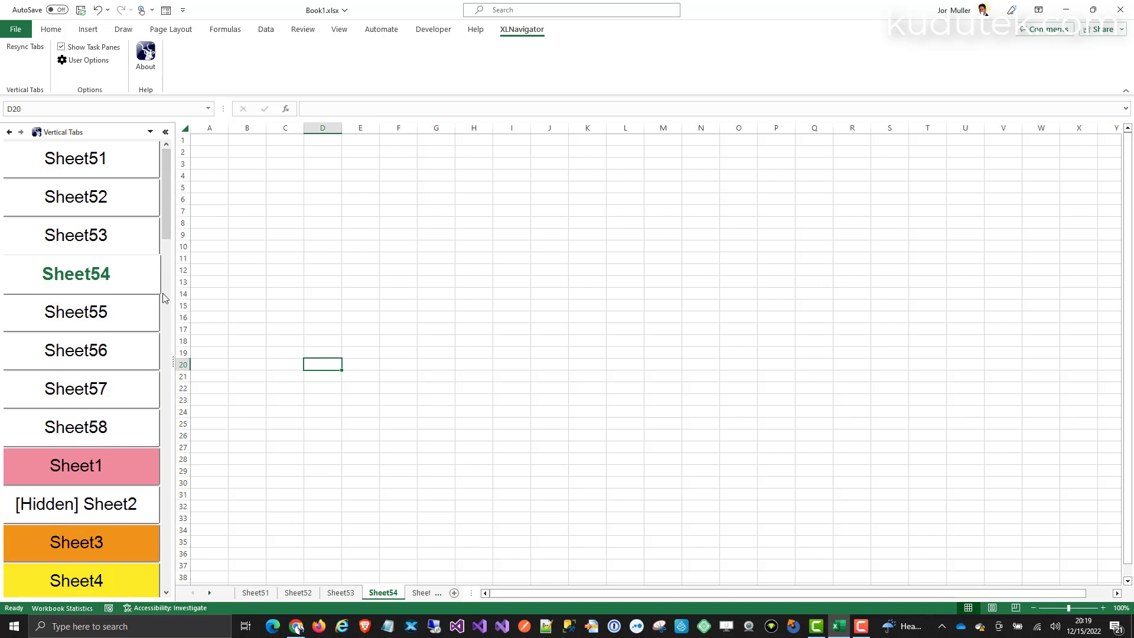
pyautogui.moveTo(167, 225); pyautogui.dragTo(172, 363)
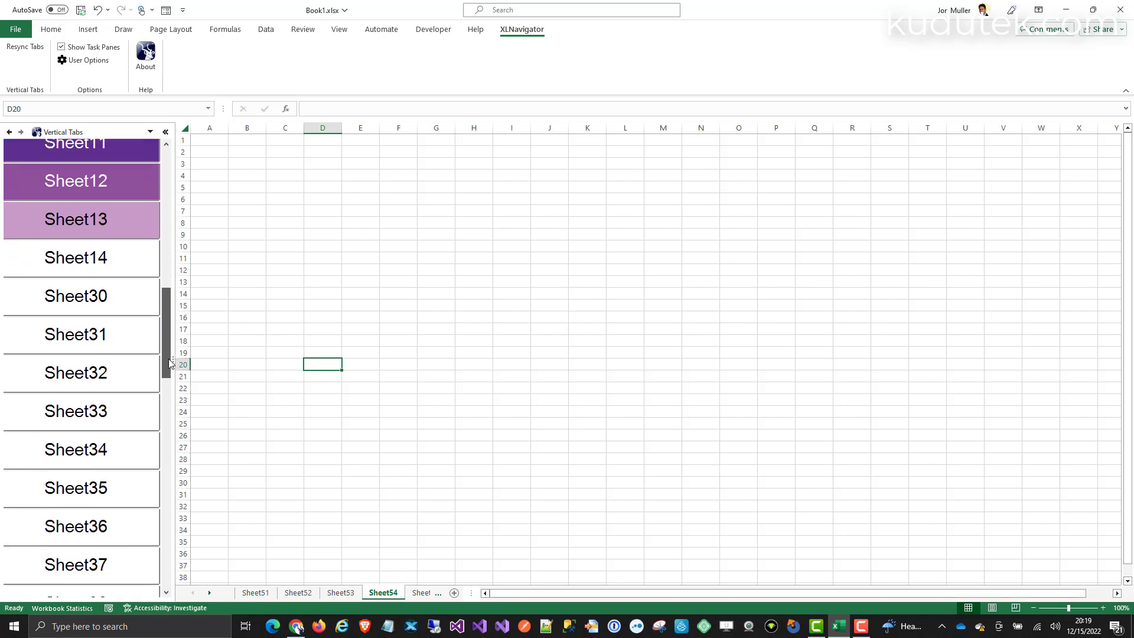
# Hide the Sheet53 timeline sheet from its tab's context menu.
pyautogui.rightClick(339, 591)
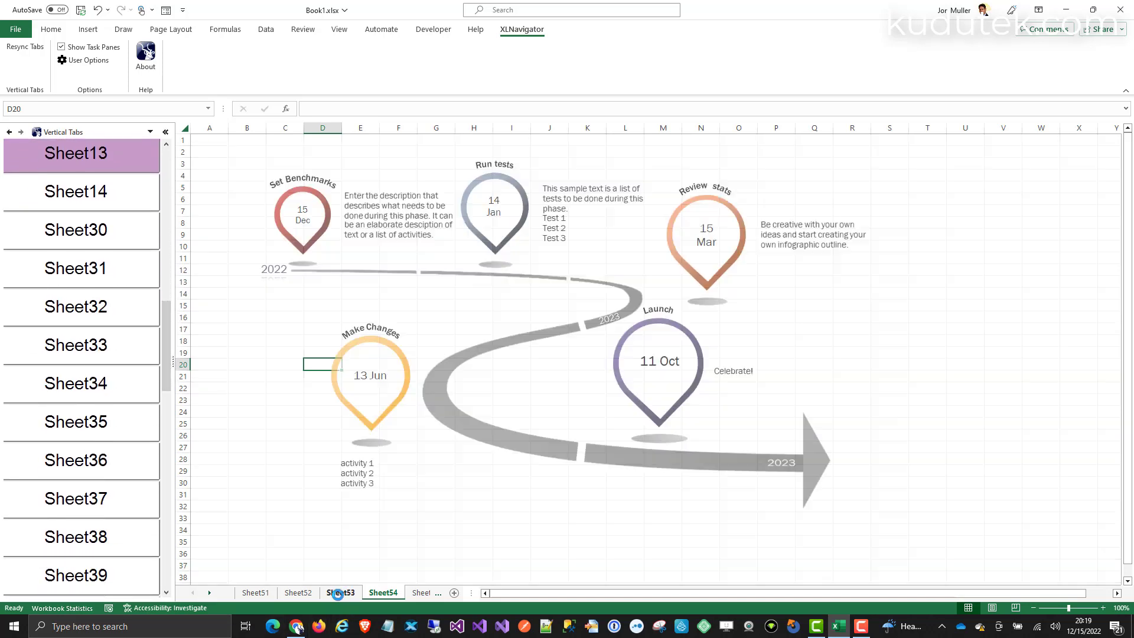
pyautogui.click(369, 534)
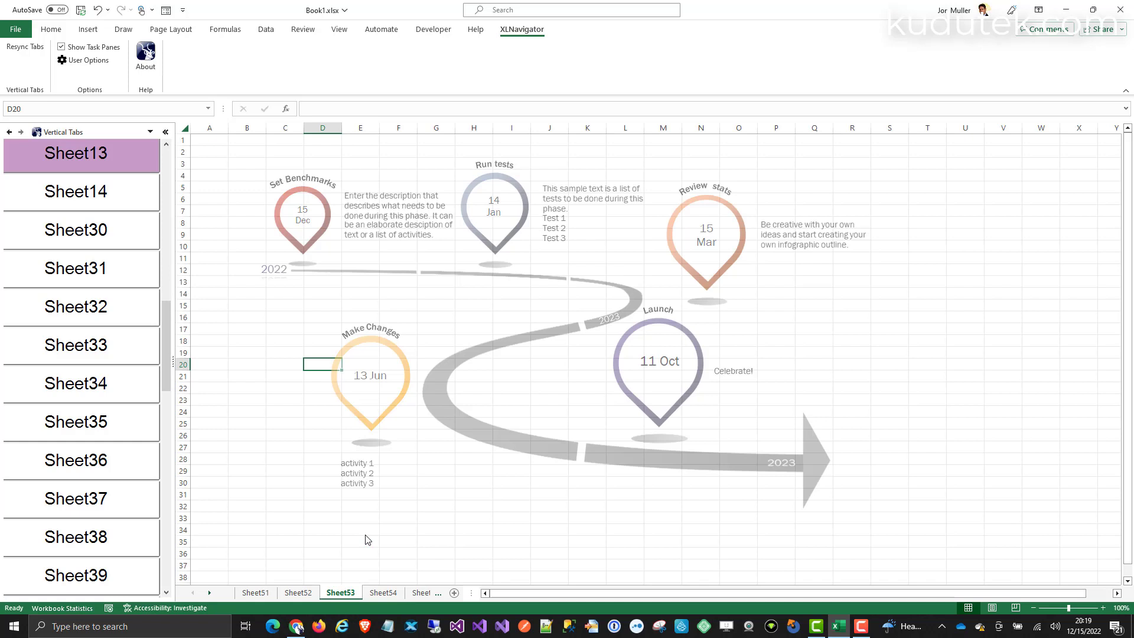
pyautogui.moveTo(167, 346); pyautogui.dragTo(165, 177)
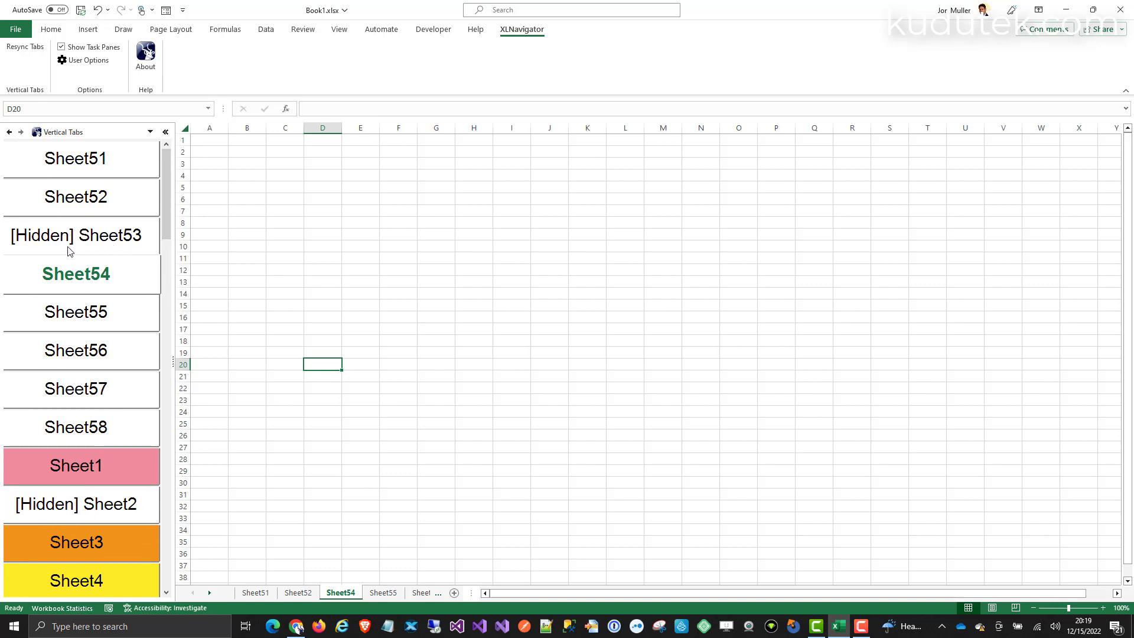
# Drag the Tab Width and Tab Height sliders left in User Options.
pyautogui.click(85, 60)
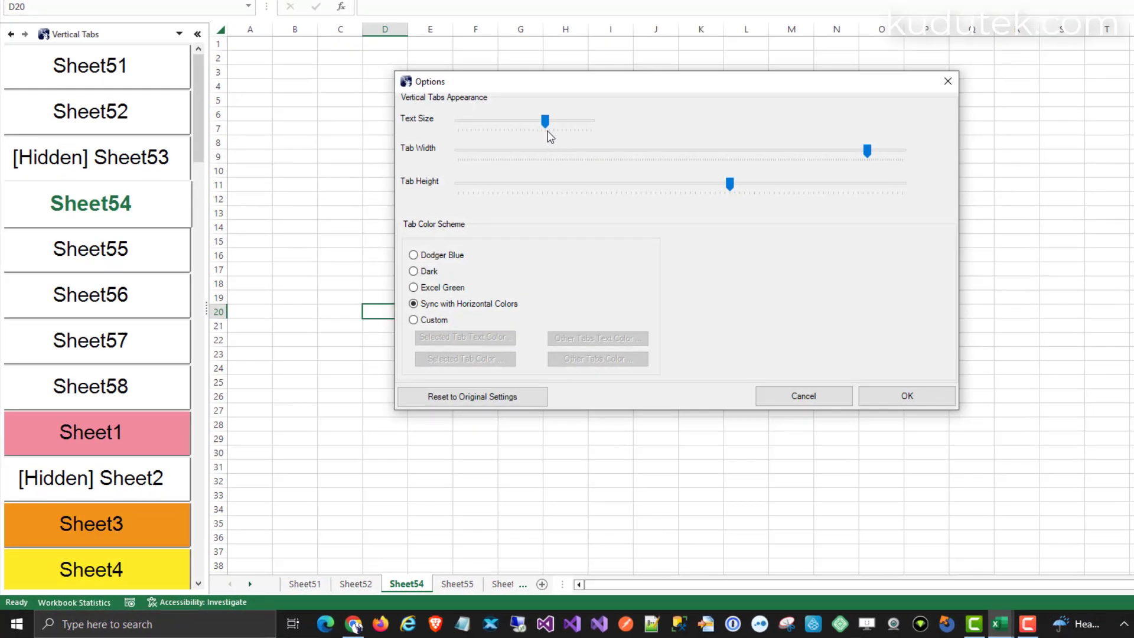
pyautogui.moveTo(544, 122); pyautogui.dragTo(486, 121)
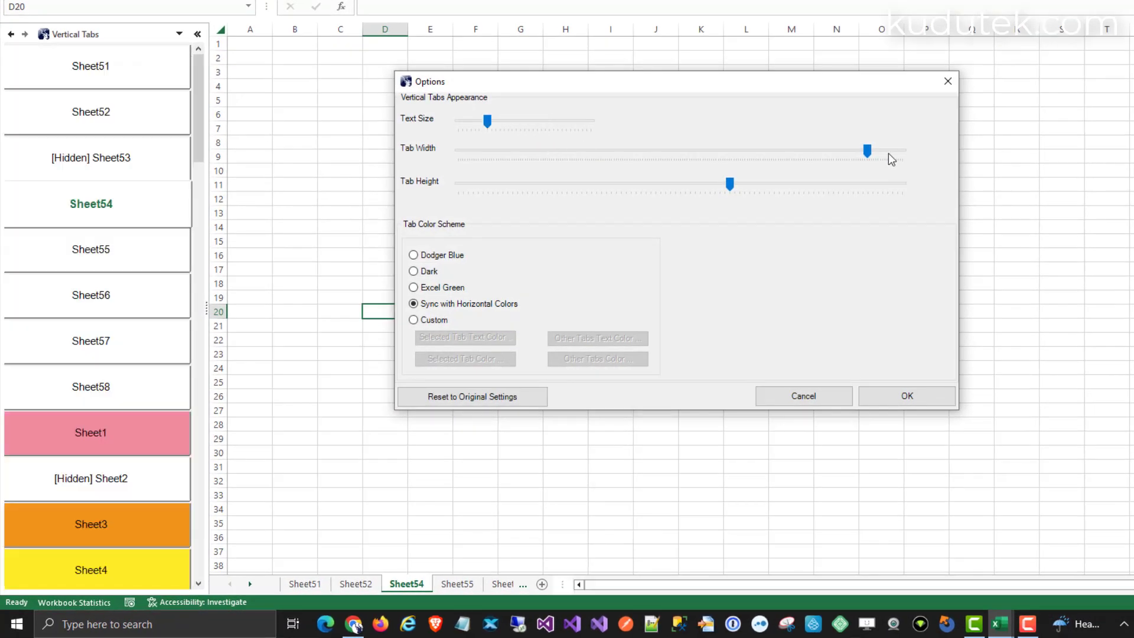
pyautogui.moveTo(867, 150); pyautogui.dragTo(558, 153)
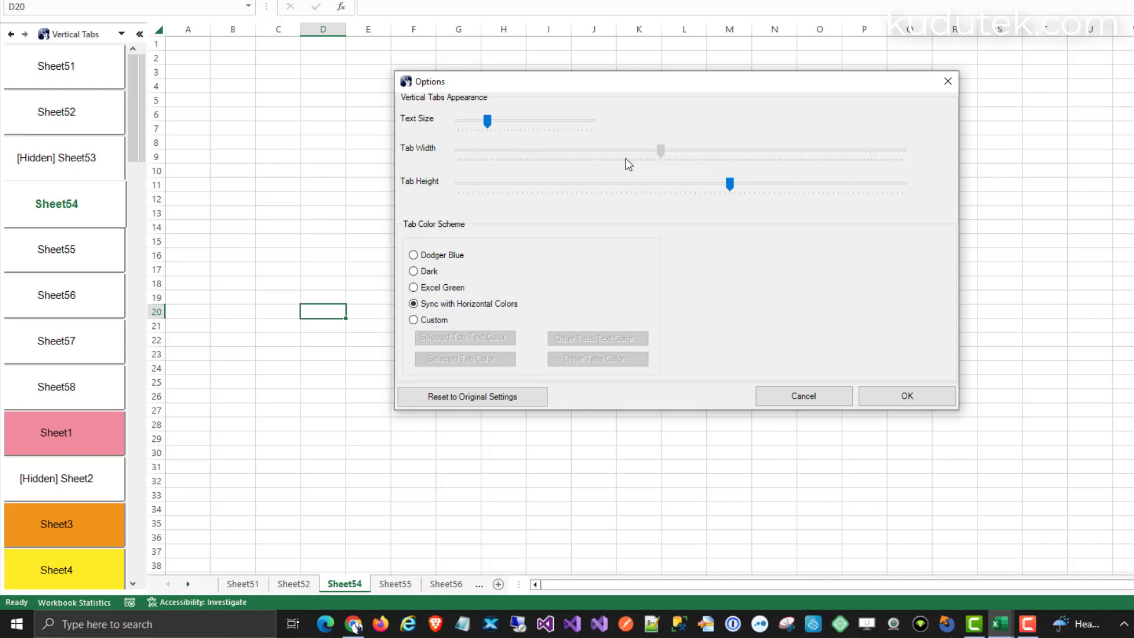
pyautogui.moveTo(729, 184); pyautogui.dragTo(529, 186)
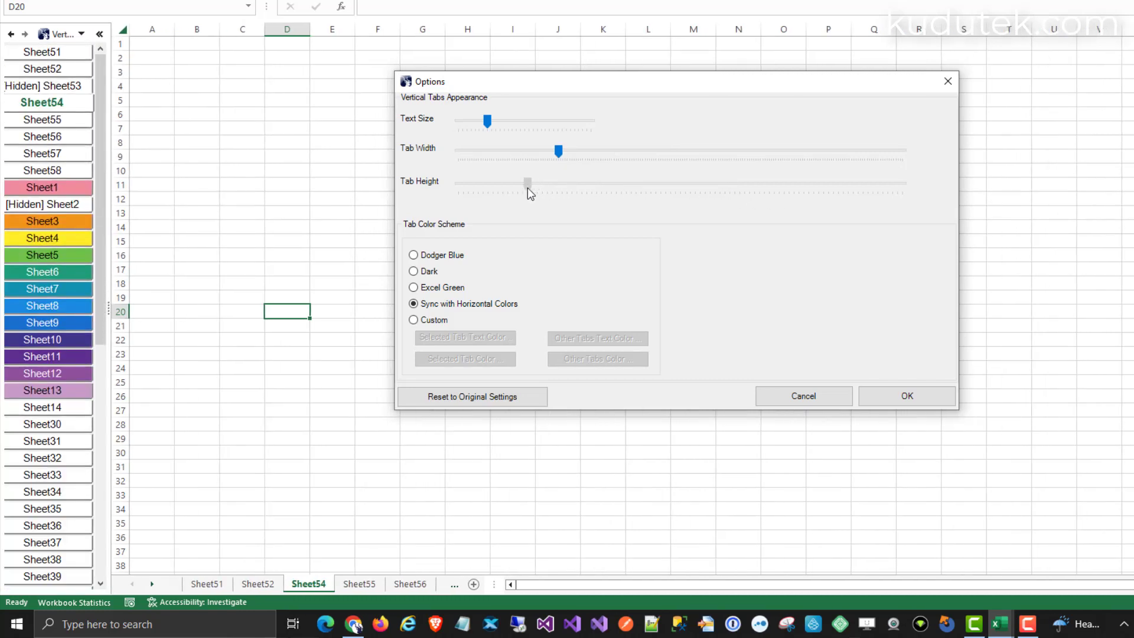
# Confirm the smaller tabs, then switch to Sheet58 and back to Sheet54.
pyautogui.click(906, 396)
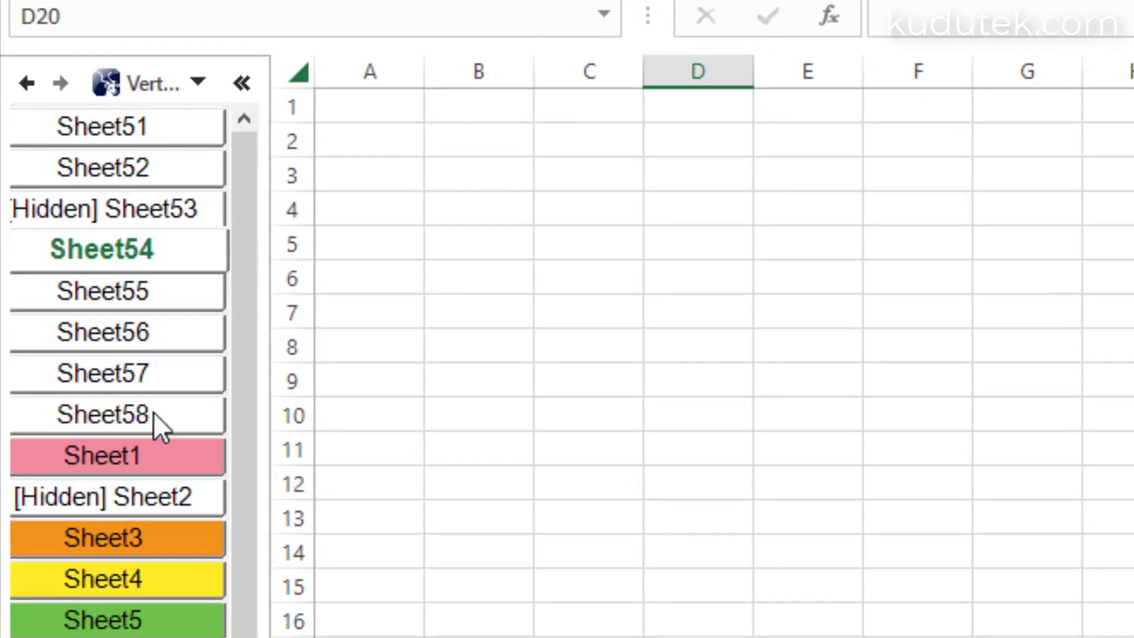
pyautogui.click(130, 349)
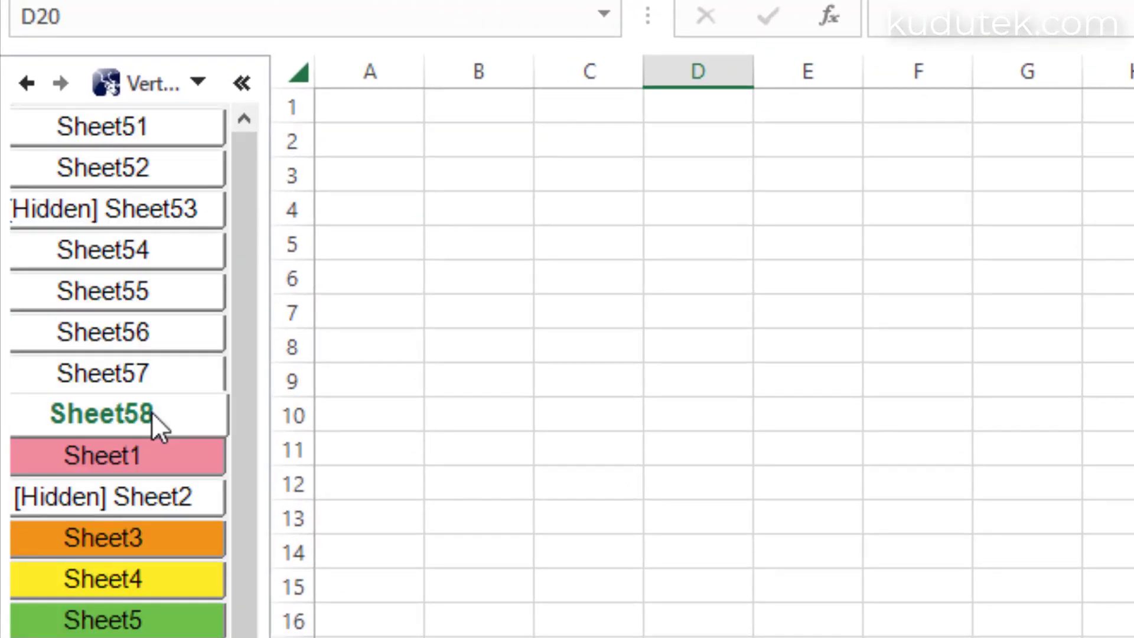
pyautogui.click(103, 250)
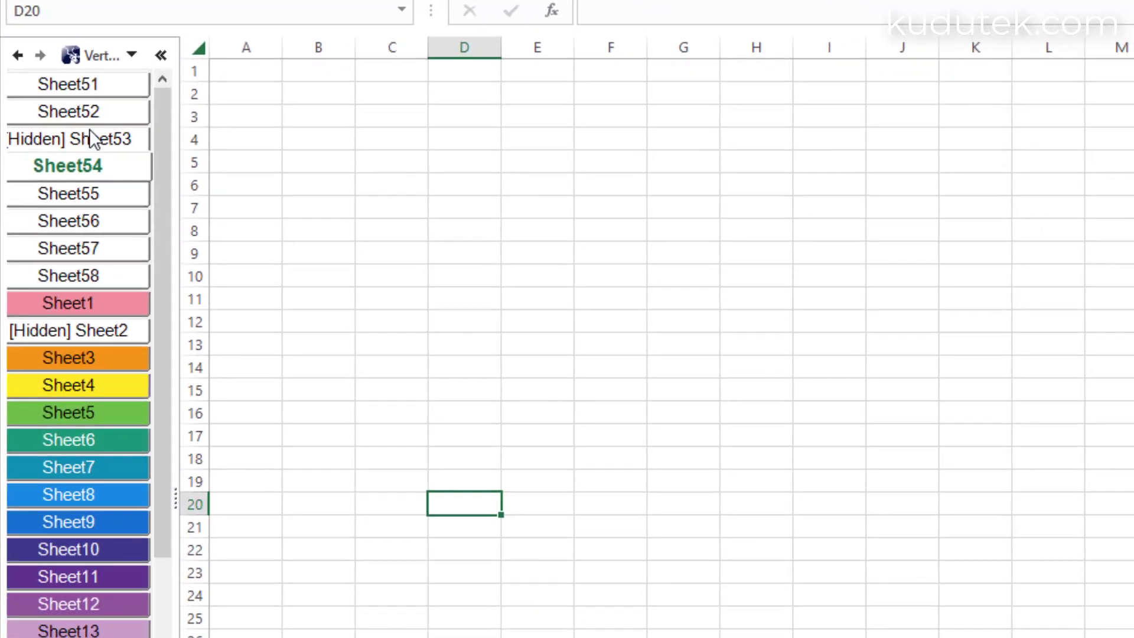
# Open the Date Picker Calendar pane and enter 12/6/2022, then 12/23/2022, in D20.
pyautogui.click(18, 53)
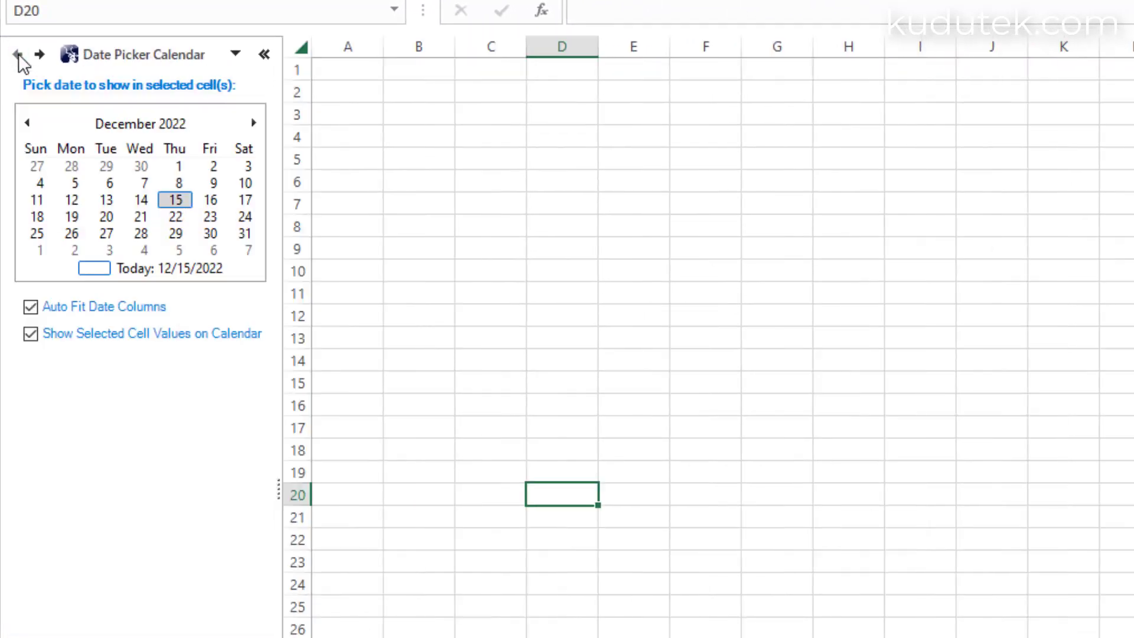
pyautogui.click(109, 183)
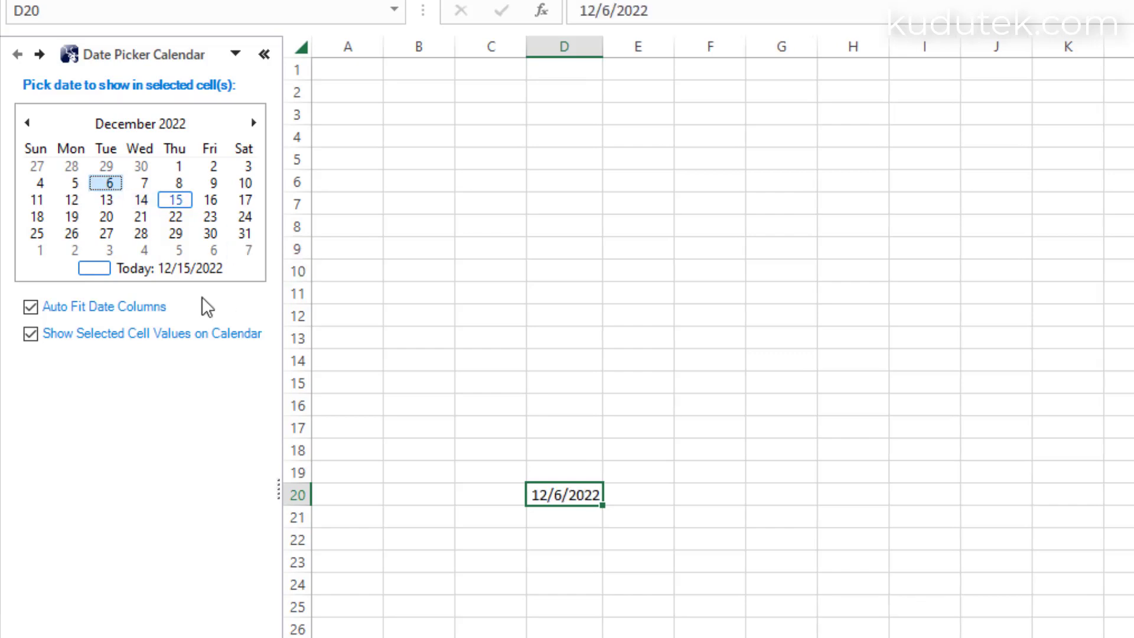
pyautogui.click(211, 217)
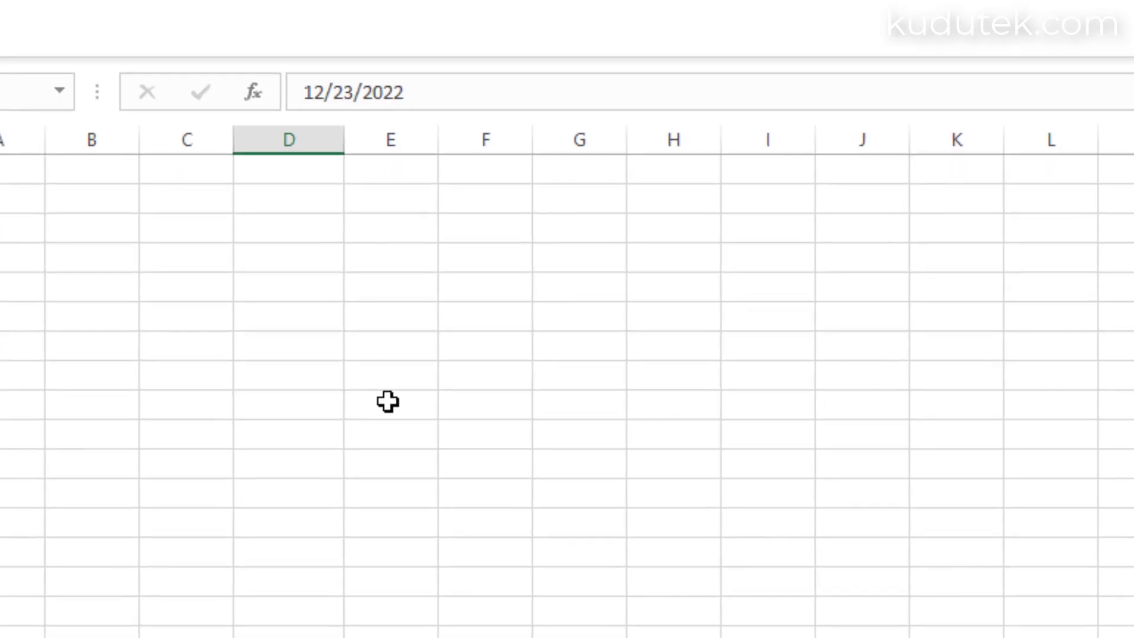
# Enter 'subscribe to the kudutek channel' in an empty column E cell.
pyautogui.click(387, 402)
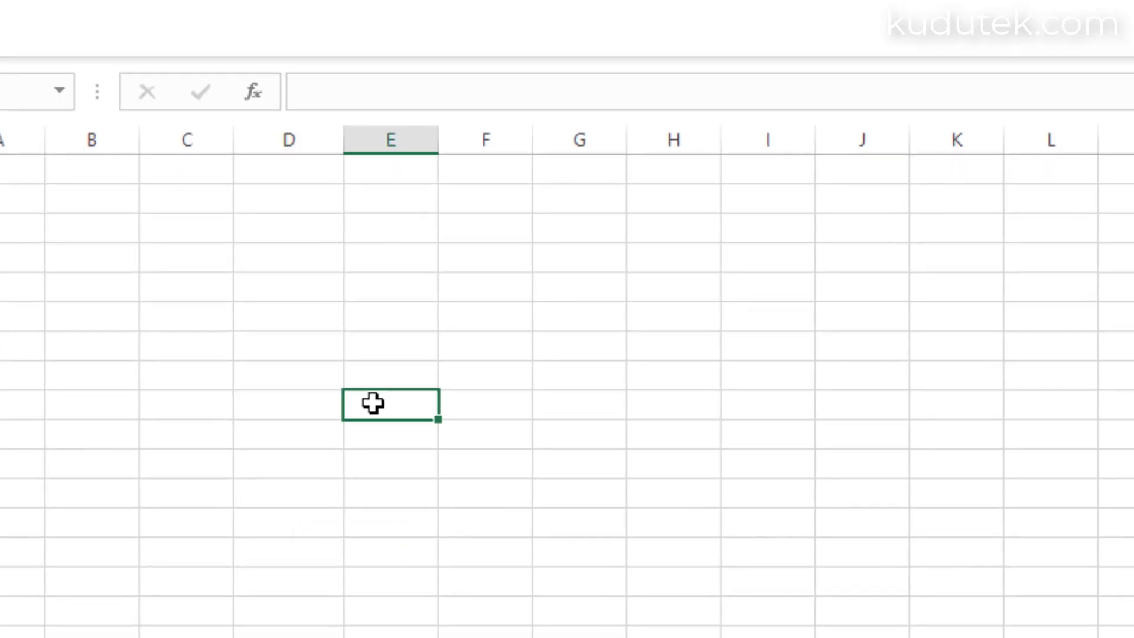
pyautogui.write('subsc')
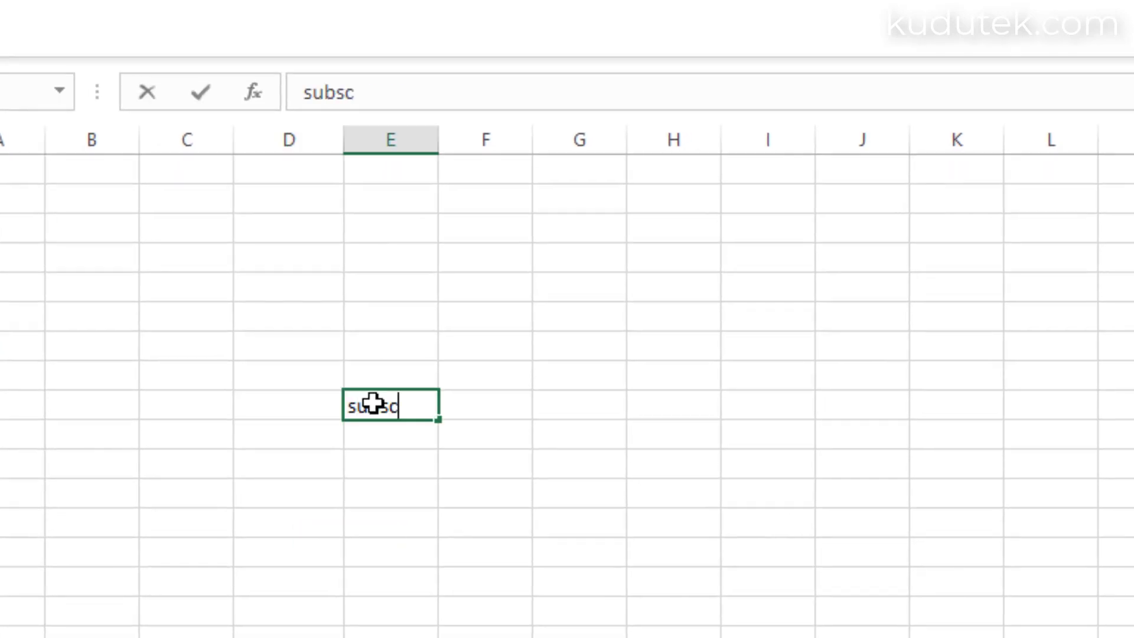
pyautogui.write('ribe to th')
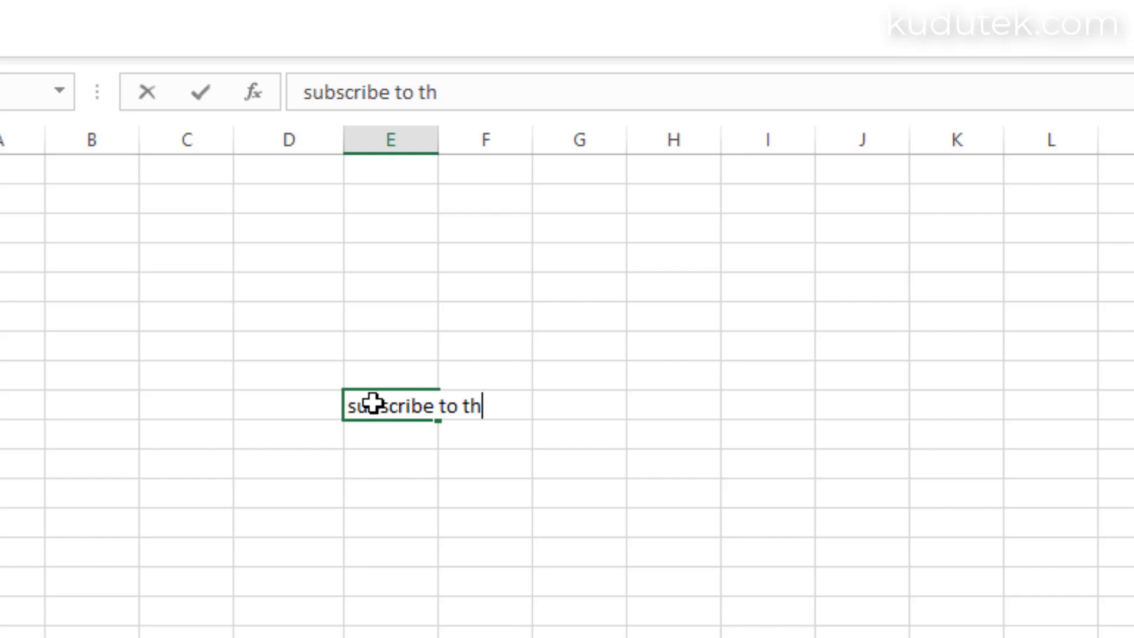
pyautogui.write('e kud')
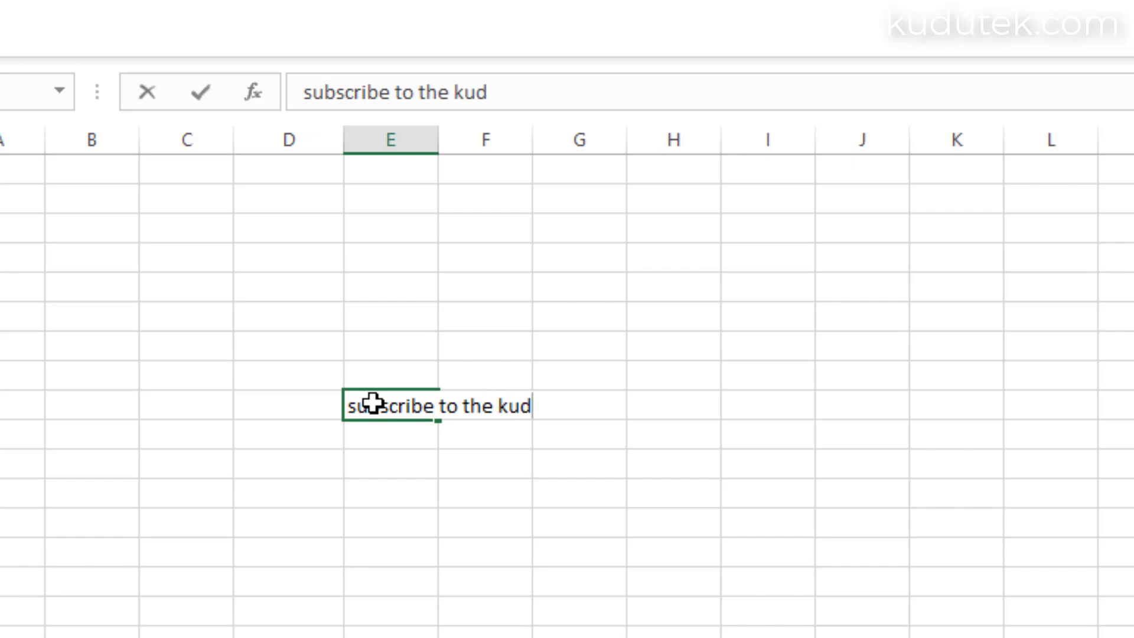
pyautogui.write('utek cha')
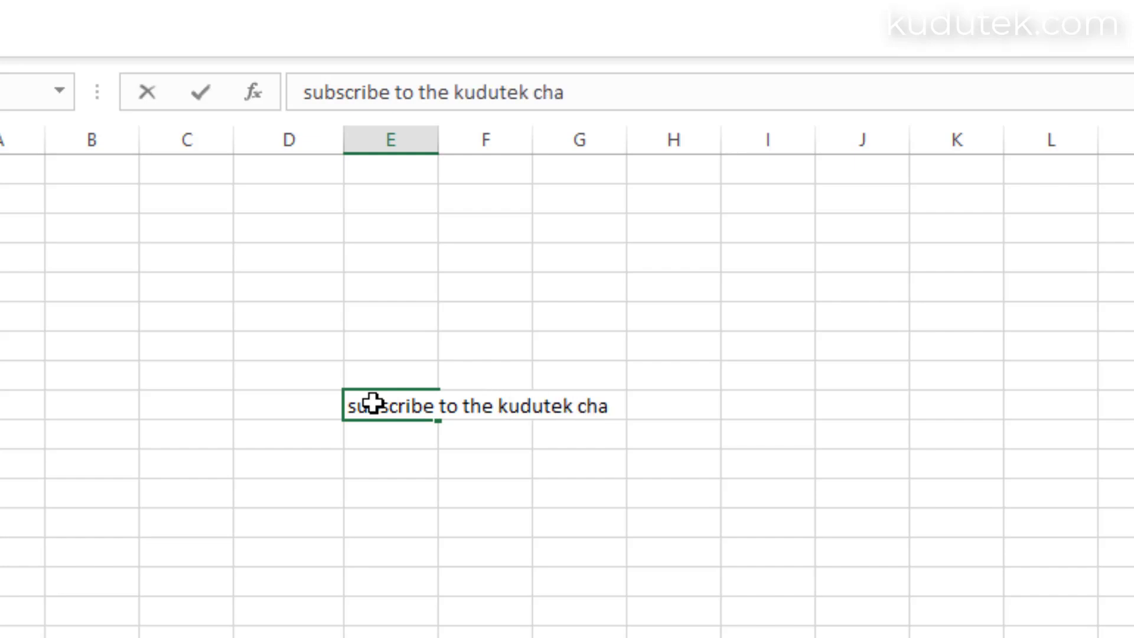
pyautogui.write('nnel')
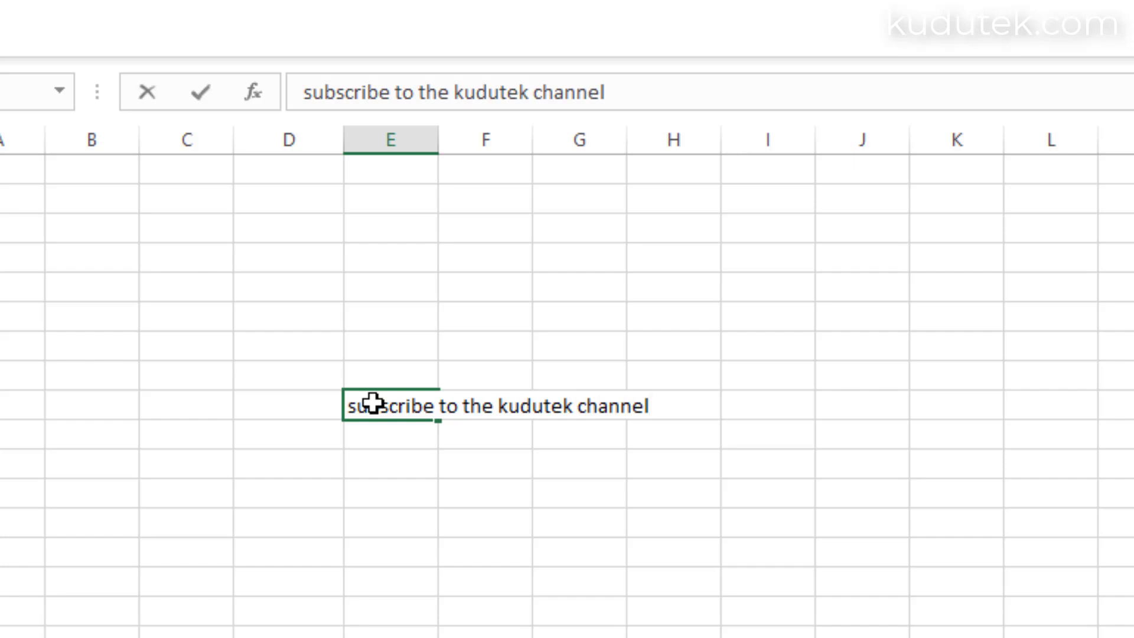
pyautogui.press('Return')
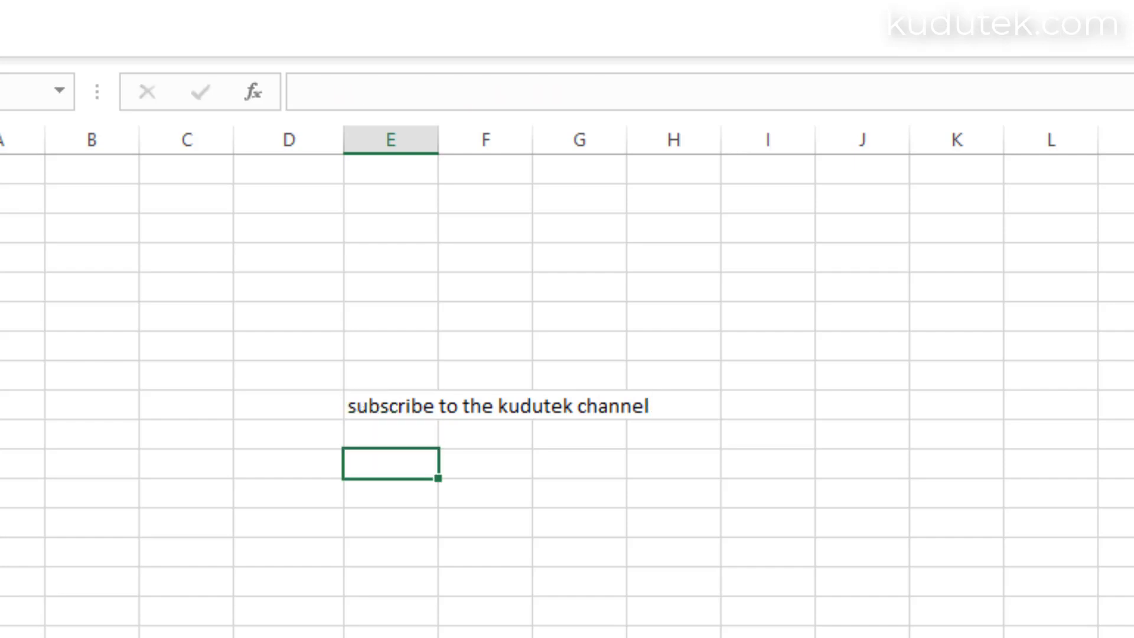